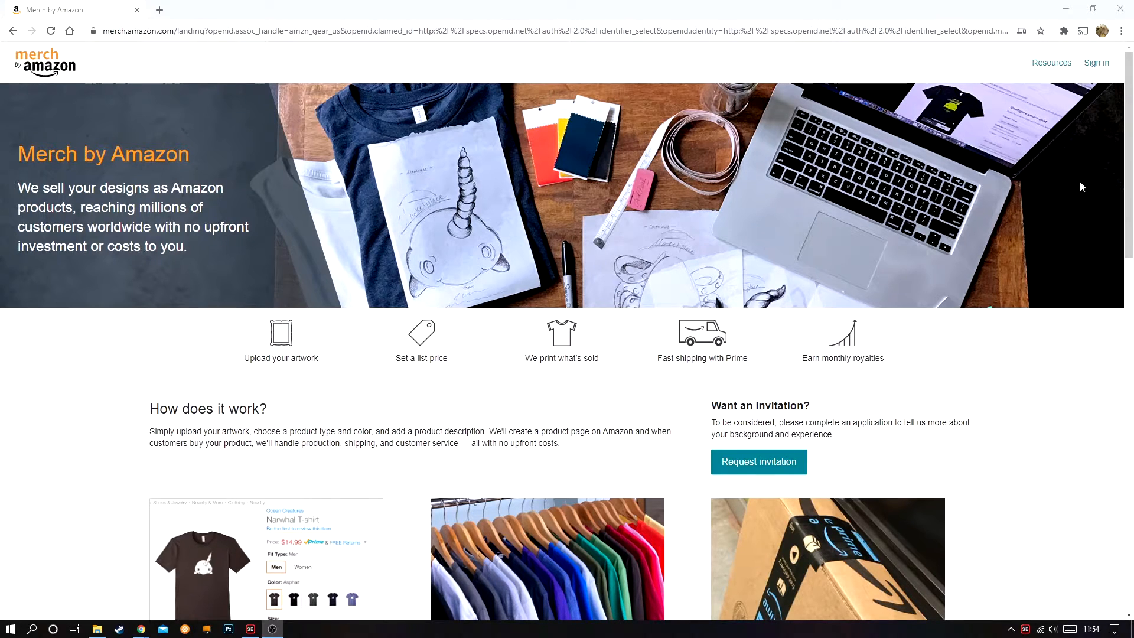
# - Sign in to the Merch by Amazon account with the account e-mail and password
pyautogui.click(1095, 63)
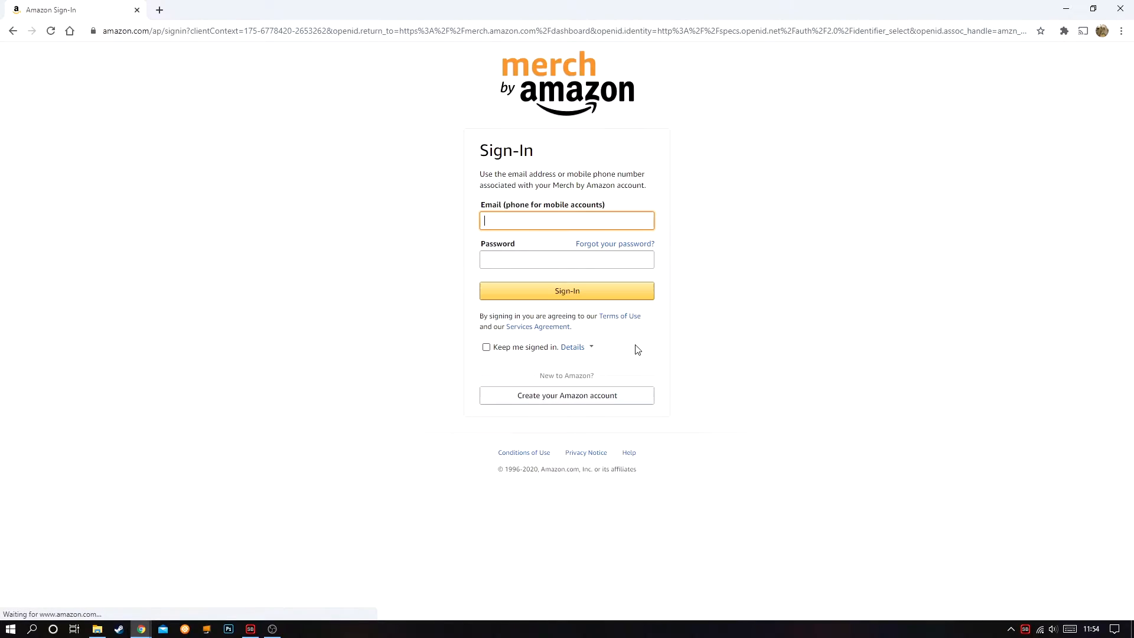
pyautogui.write('******************')
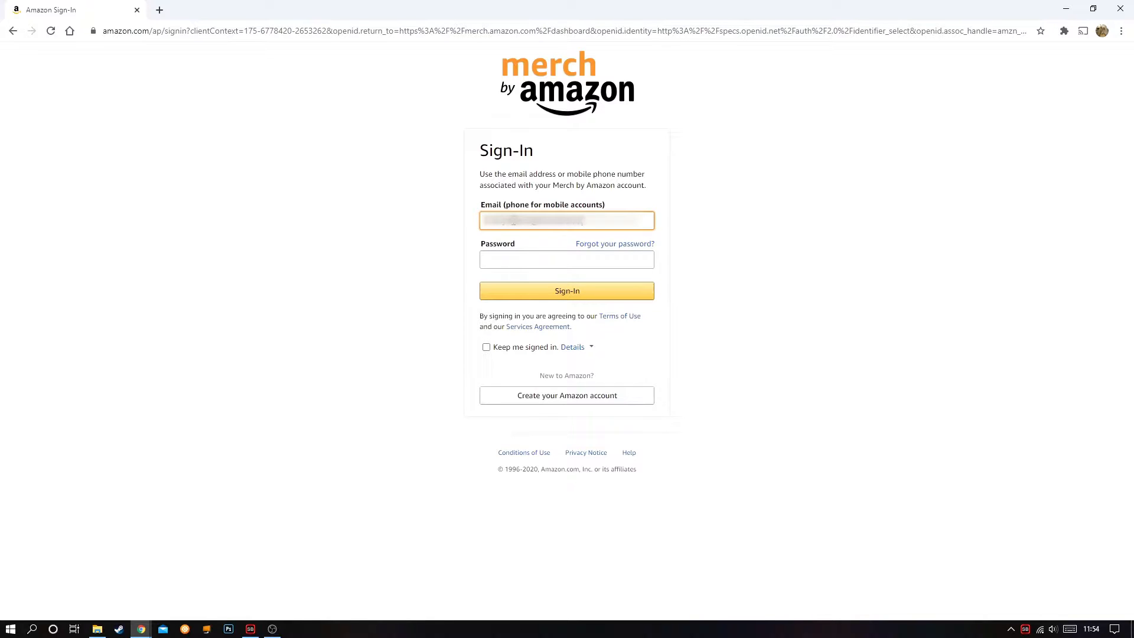
pyautogui.click(527, 261)
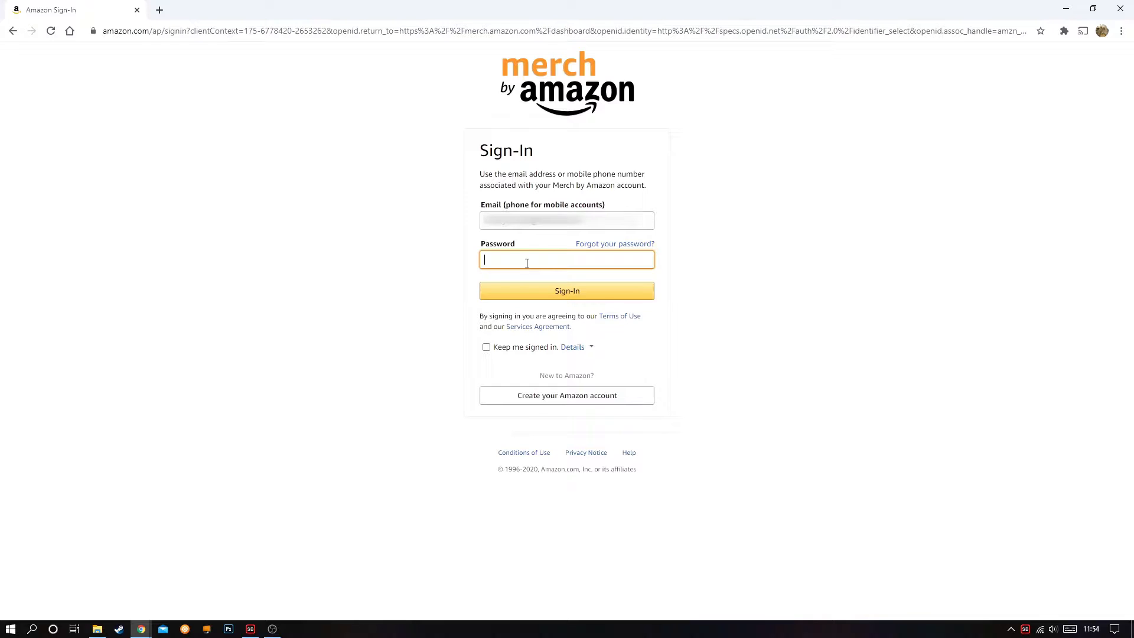
pyautogui.write('***************')
pyautogui.click(578, 295)
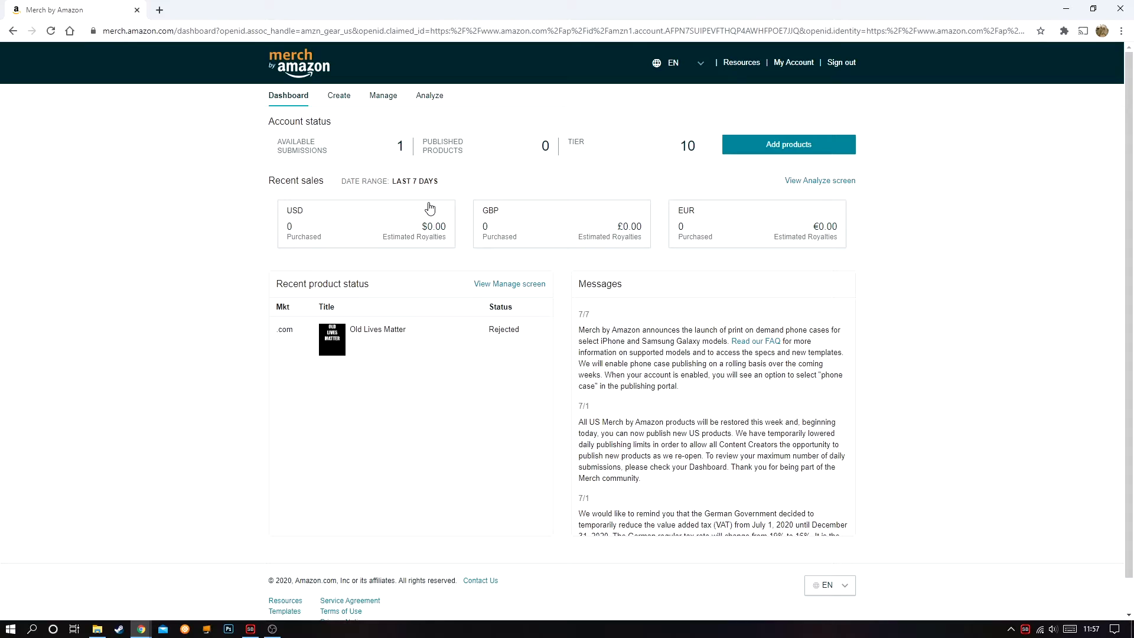
# - Start adding products and look through the product types, product details form and availability options
pyautogui.click(792, 143)
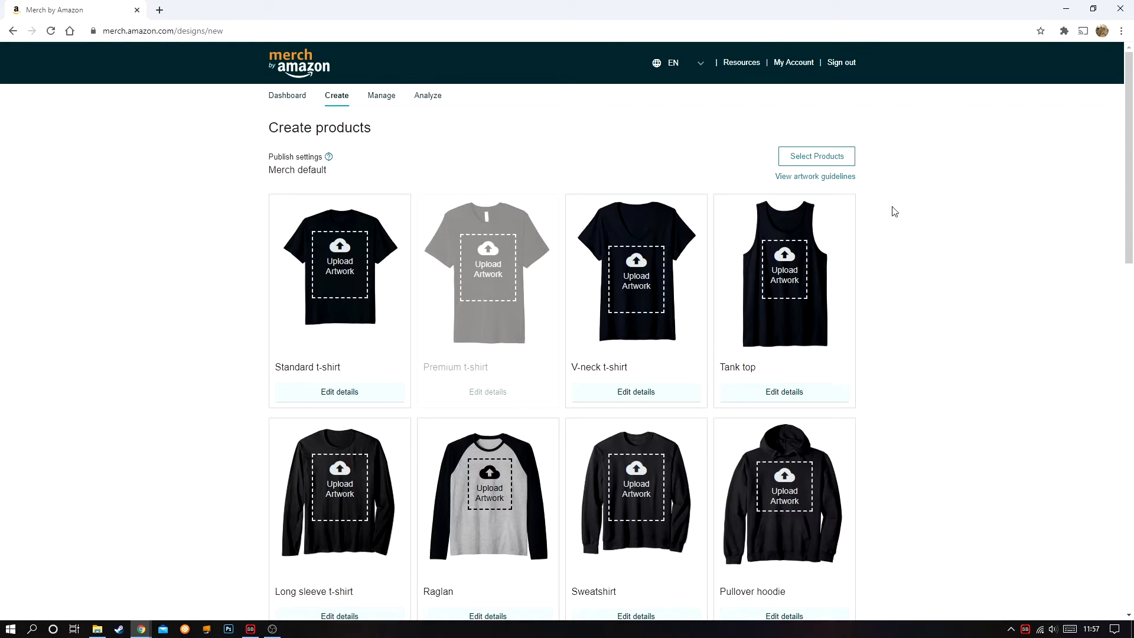
pyautogui.scroll(-3, 892, 219)
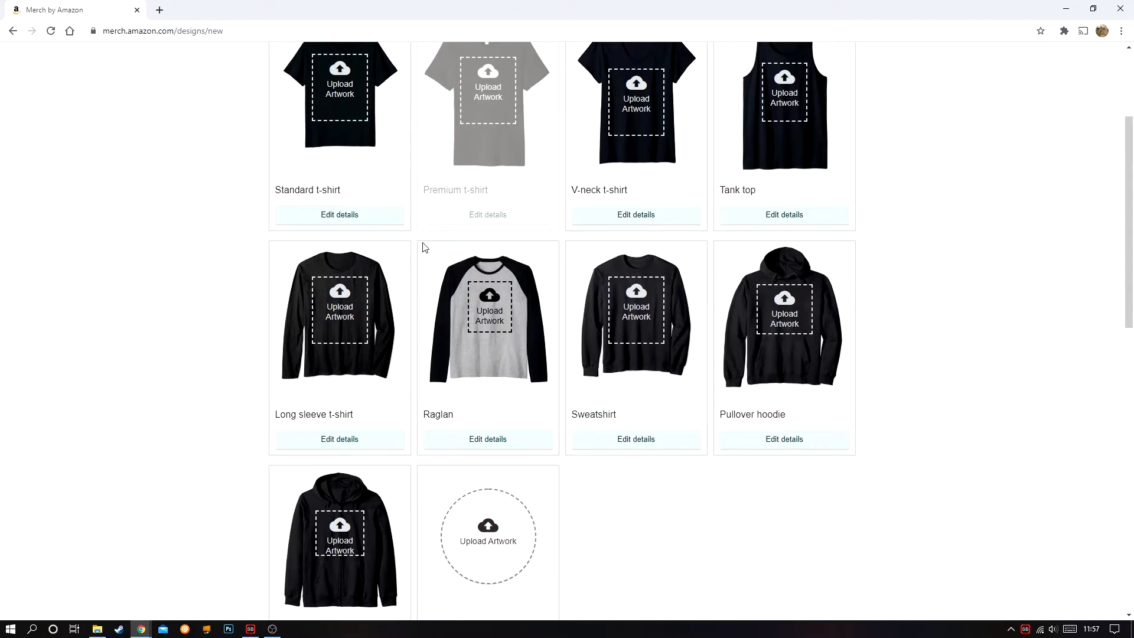
pyautogui.scroll(-4, 514, 379)
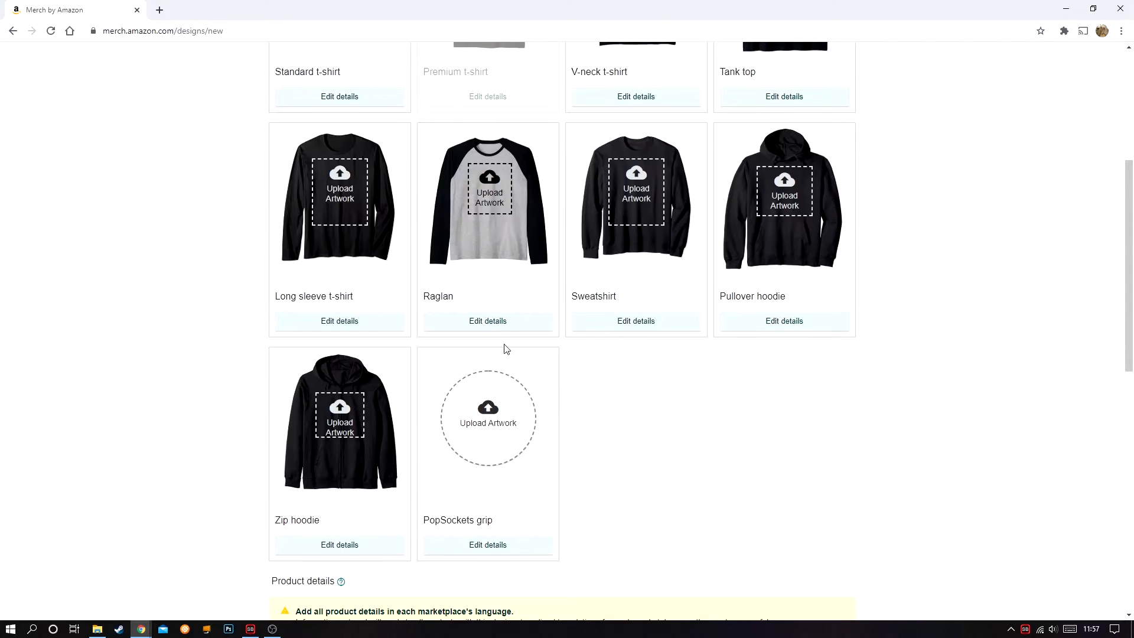
pyautogui.scroll(-6, 654, 307)
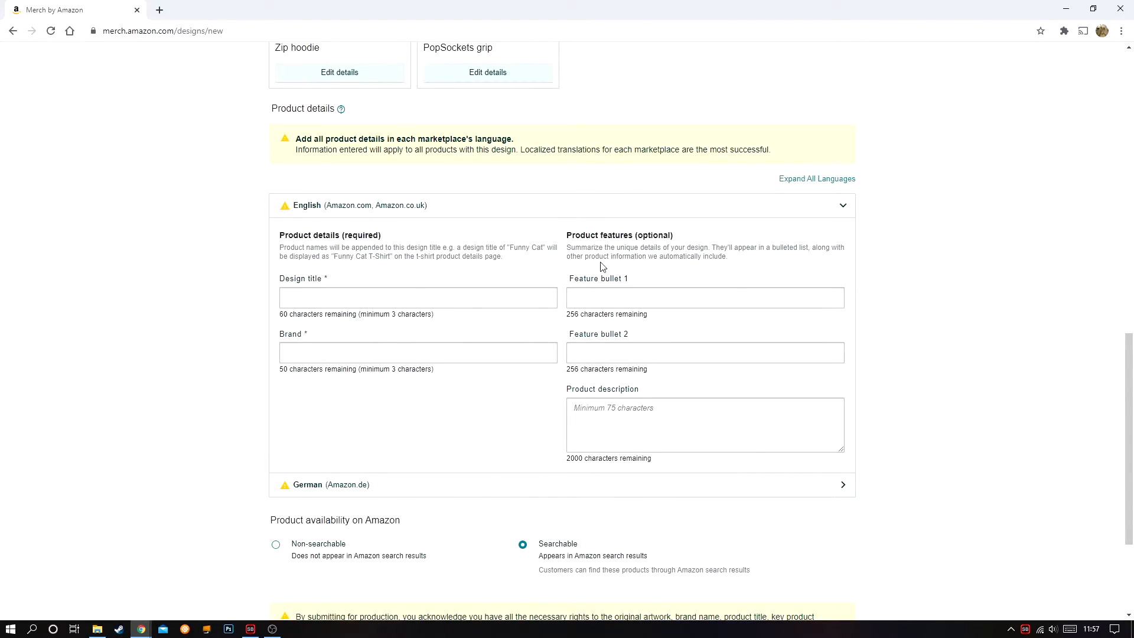
pyautogui.scroll(-3, 344, 378)
pyautogui.scroll(15, 653, 347)
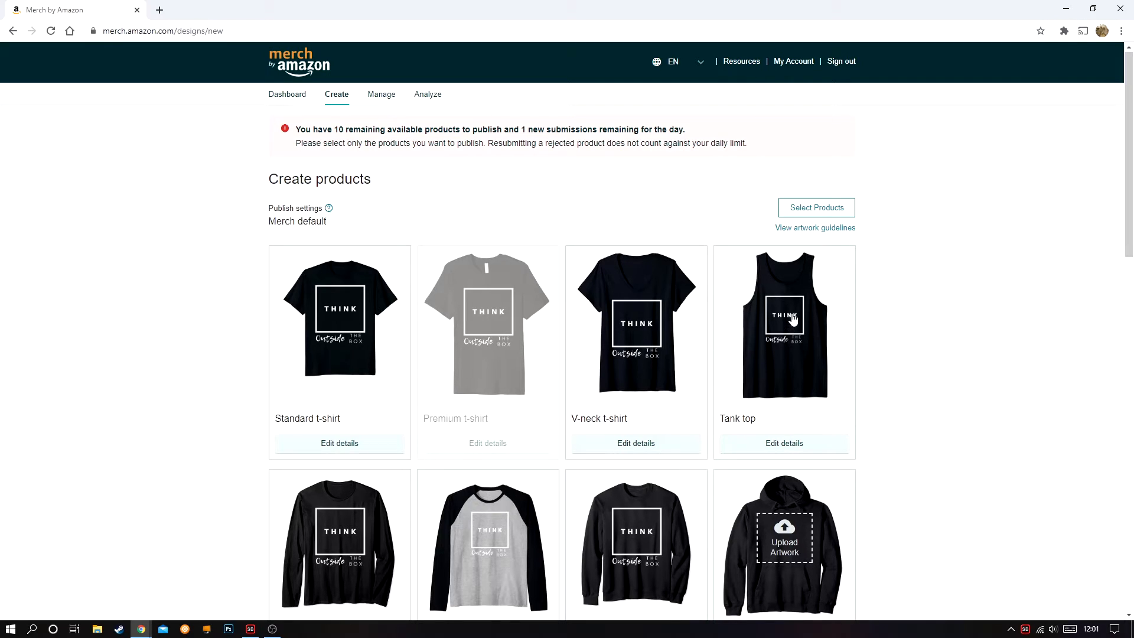
# - Examine how the THINK Outside The Box artwork sits on each product, which products lack artwork, and the details form and publishing options
pyautogui.scroll(-2, 555, 355)
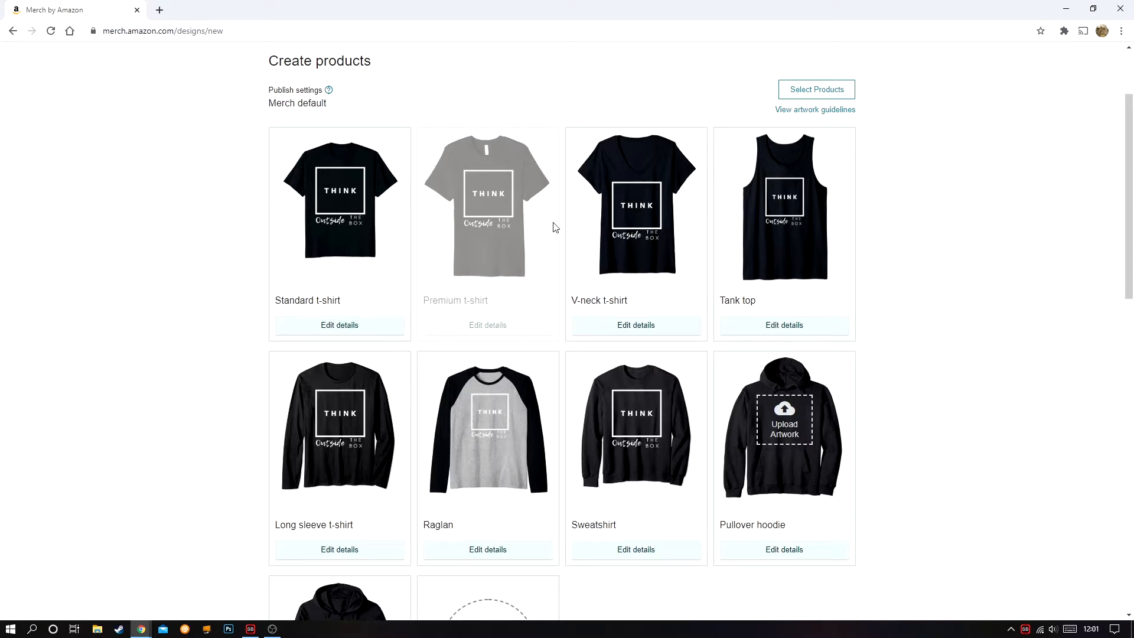
pyautogui.scroll(2, 800, 282)
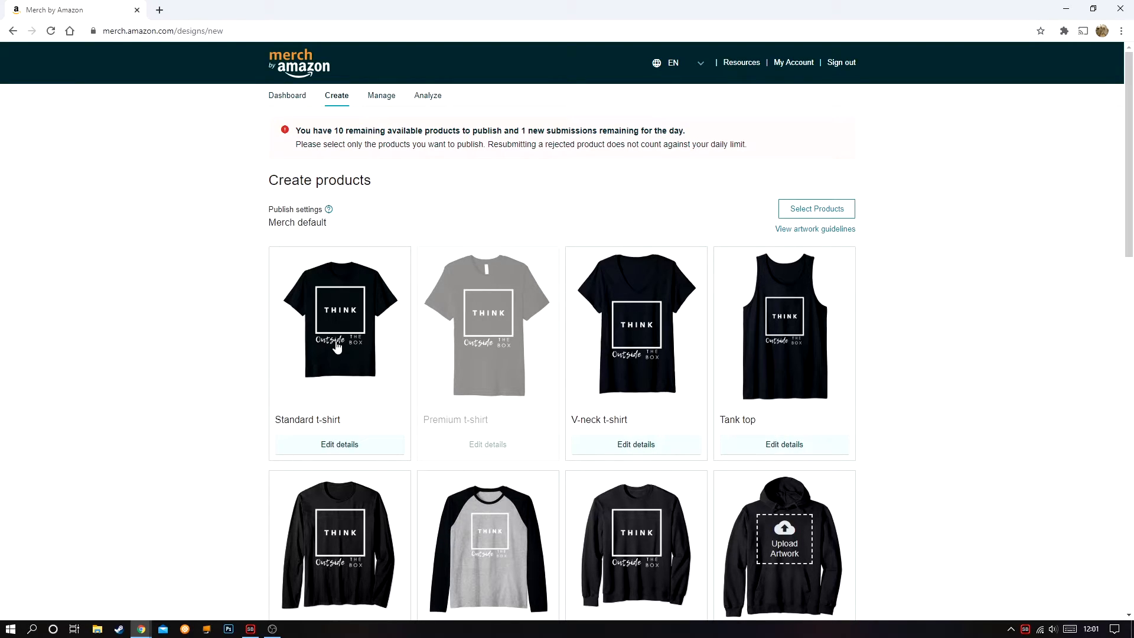
pyautogui.scroll(-1, 544, 317)
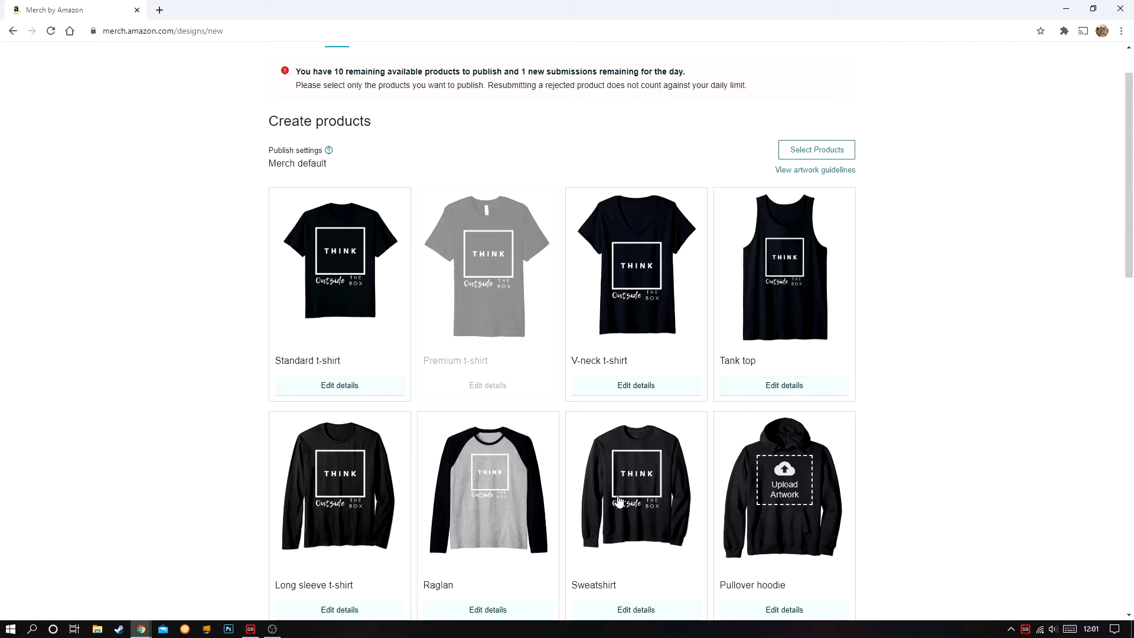
pyautogui.scroll(-2, 868, 473)
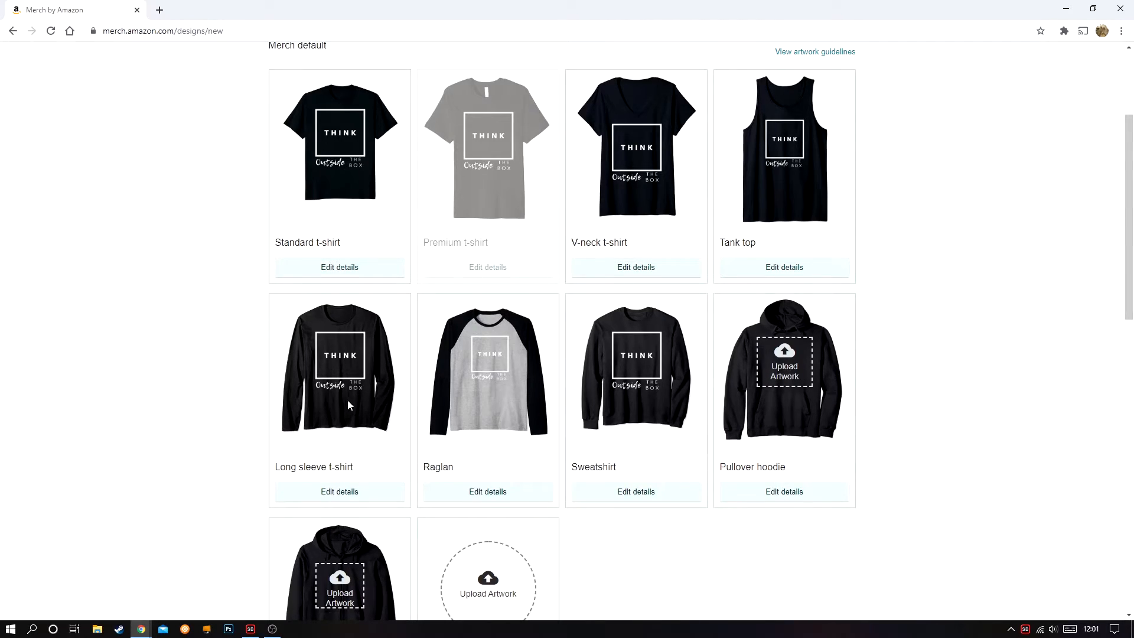
pyautogui.scroll(-3, 349, 406)
pyautogui.scroll(-2, 484, 295)
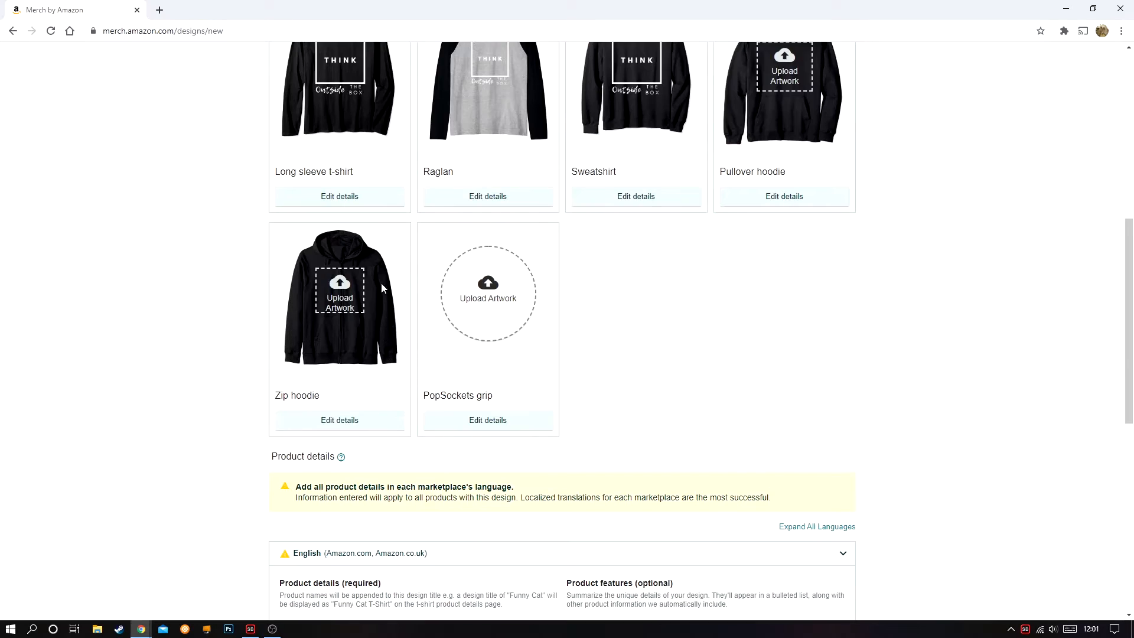
pyautogui.scroll(-9, 555, 298)
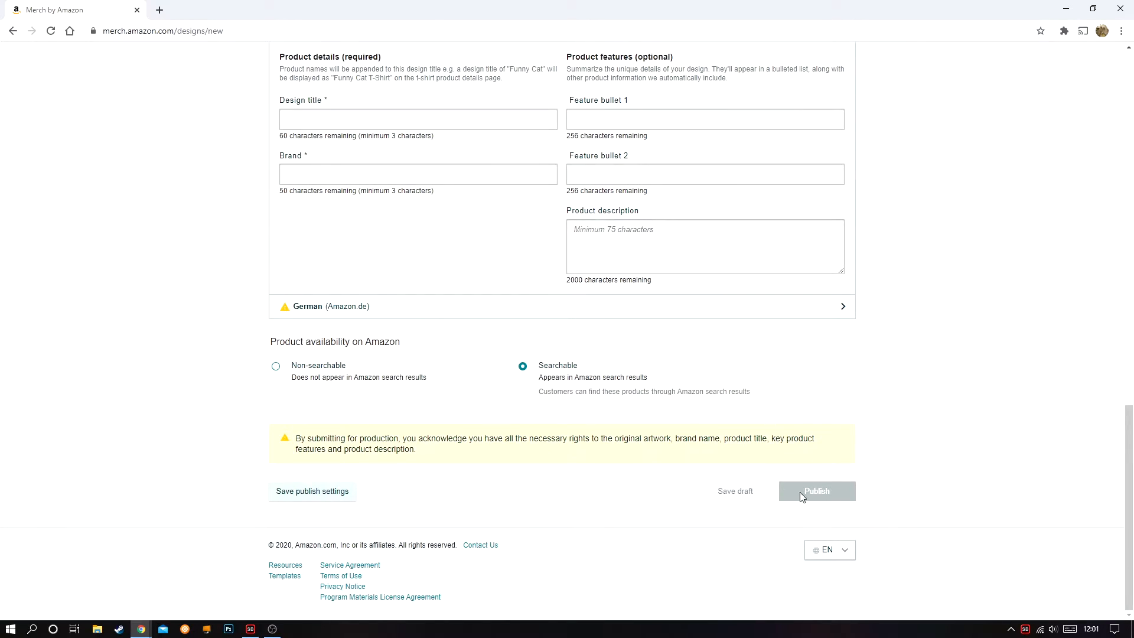
pyautogui.moveTo(1131, 469); pyautogui.dragTo(1081, 132)
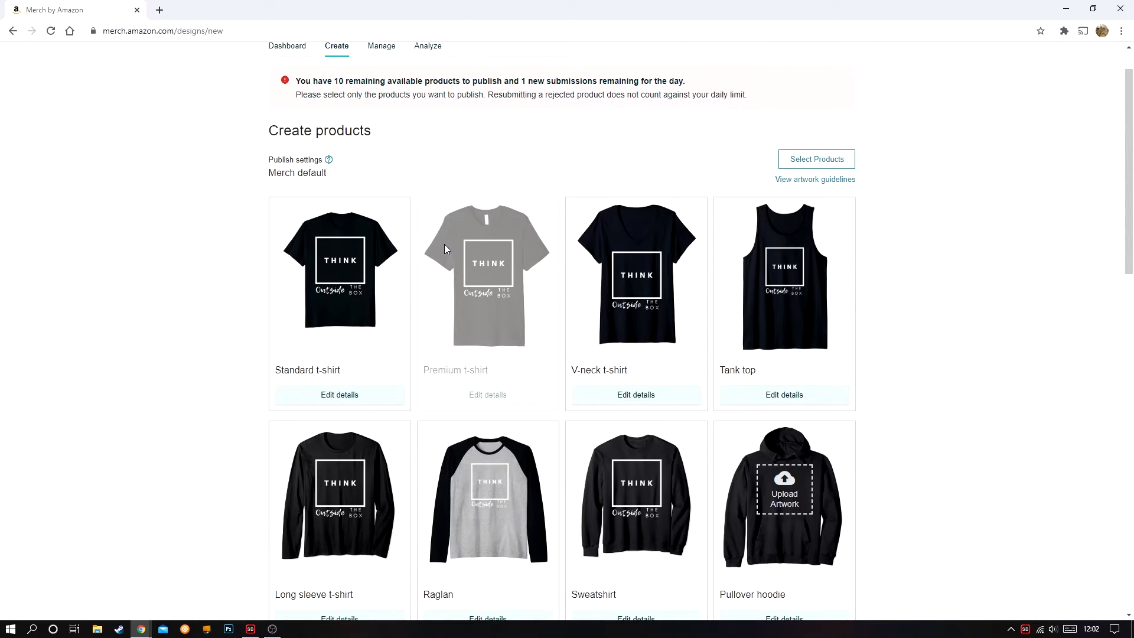
pyautogui.scroll(1, 446, 242)
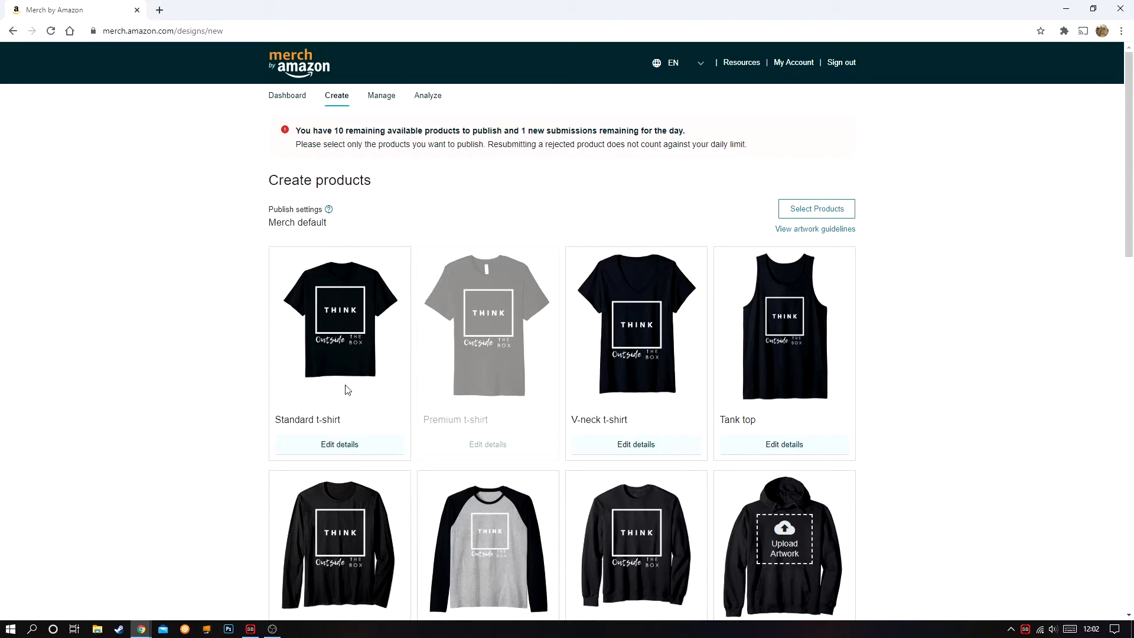
# - Open the Standard t-shirt's details for editing and add the Youth fit type
pyautogui.click(340, 449)
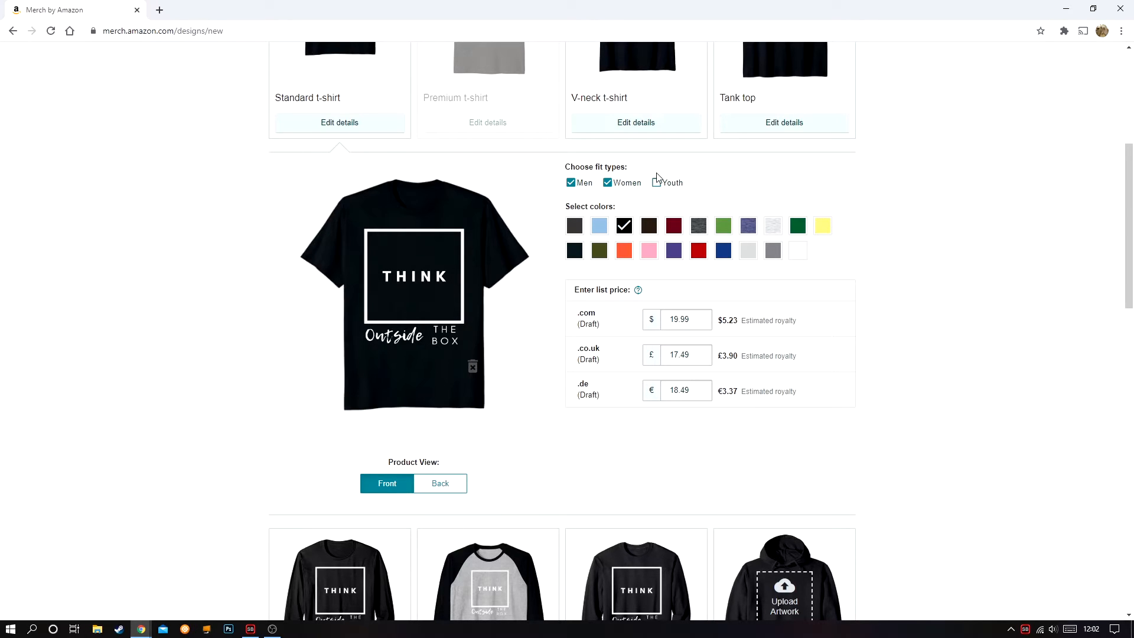
pyautogui.click(657, 183)
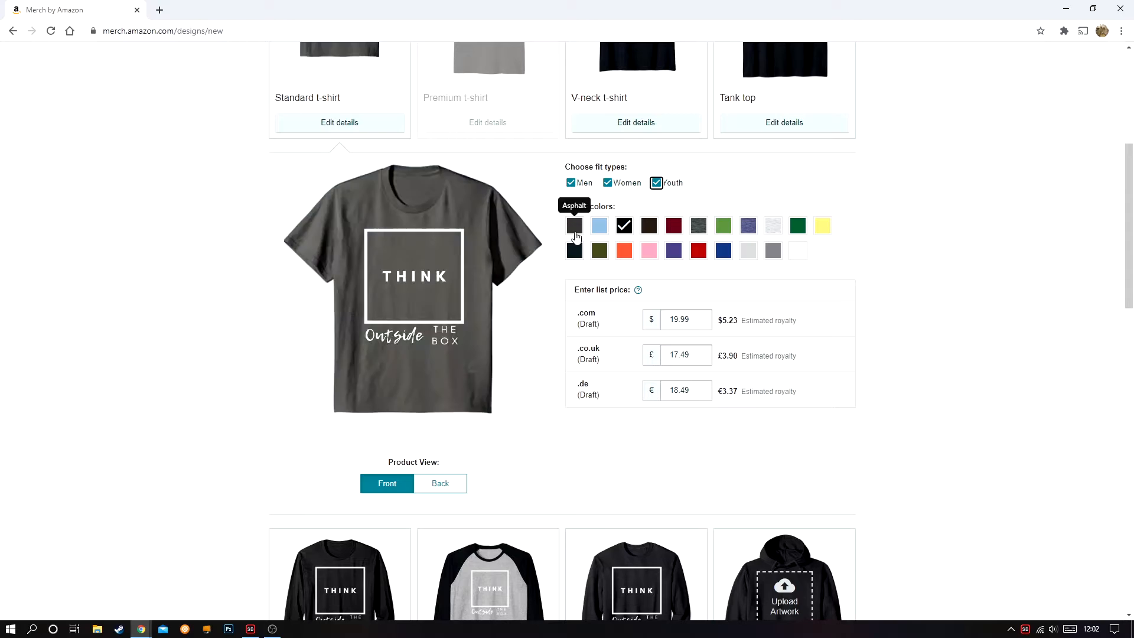
# - Add royal blue, olive, pink, Navy, Cranberry, brown, Asphalt and Heather Blue to the Standard t-shirt's selected colors
pyautogui.scroll(1, 943, 335)
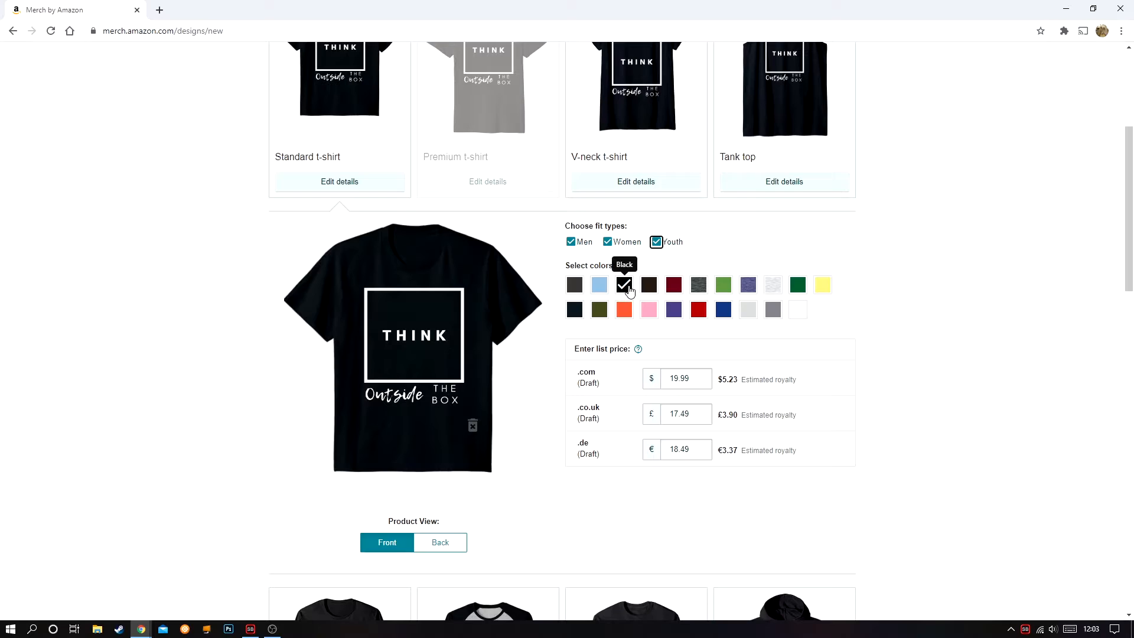
pyautogui.click(725, 313)
pyautogui.click(726, 313)
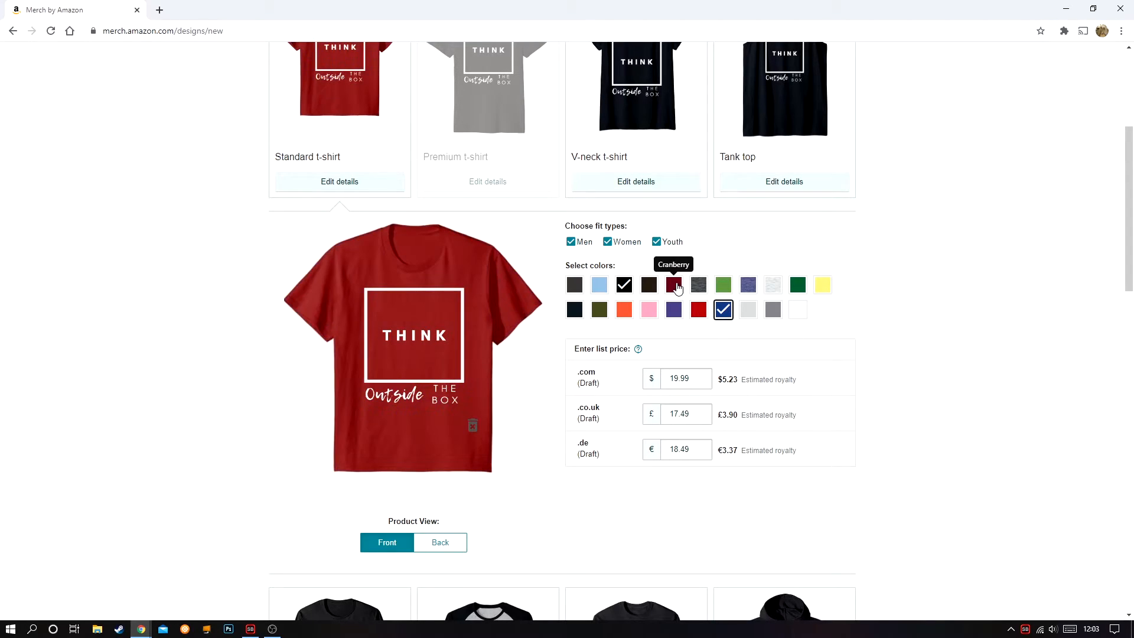
pyautogui.click(603, 313)
pyautogui.click(649, 313)
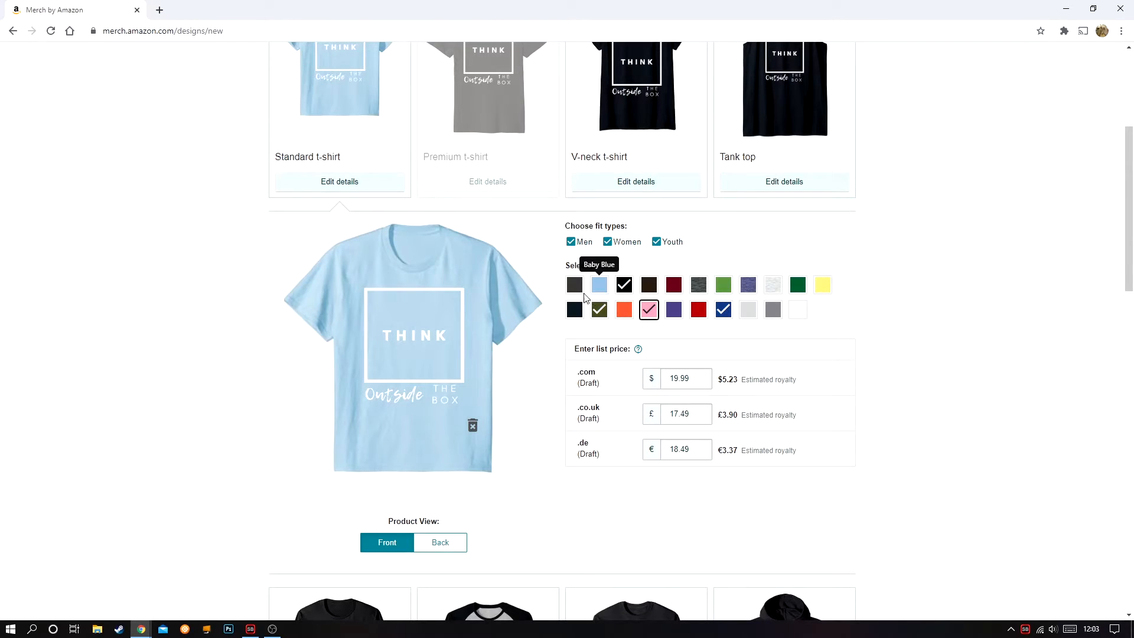
pyautogui.click(574, 310)
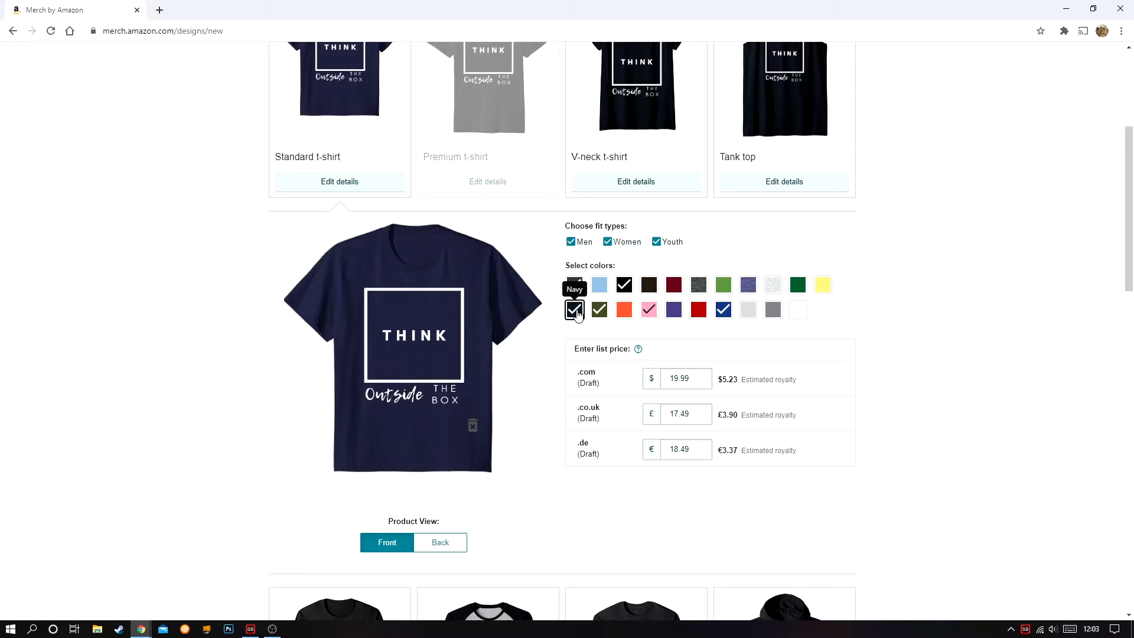
pyautogui.click(674, 285)
pyautogui.click(648, 290)
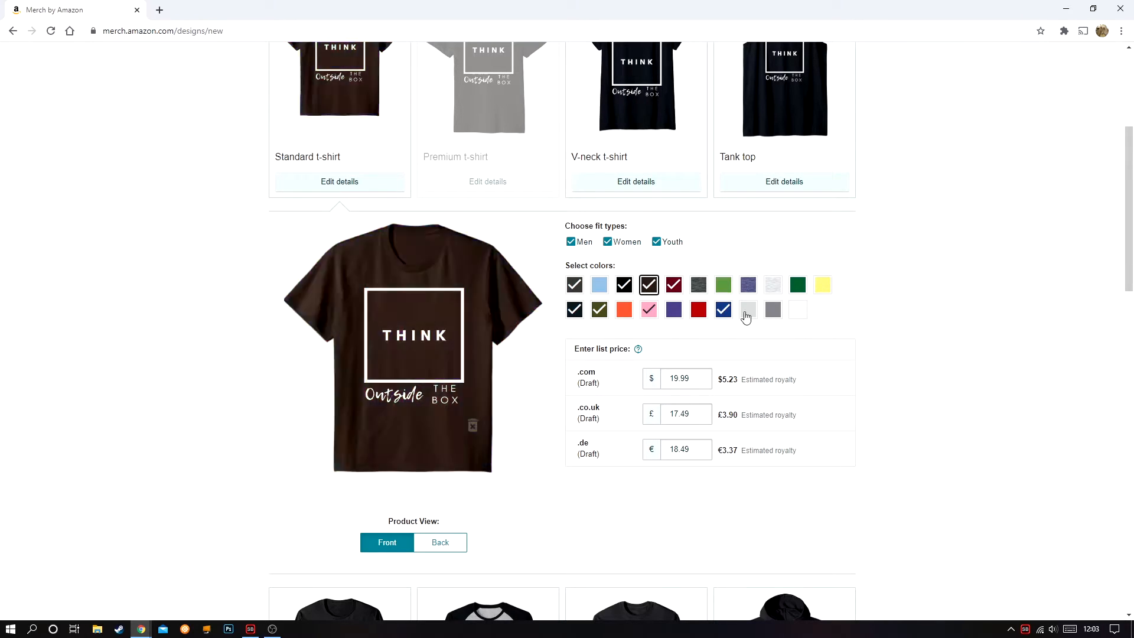
pyautogui.click(748, 286)
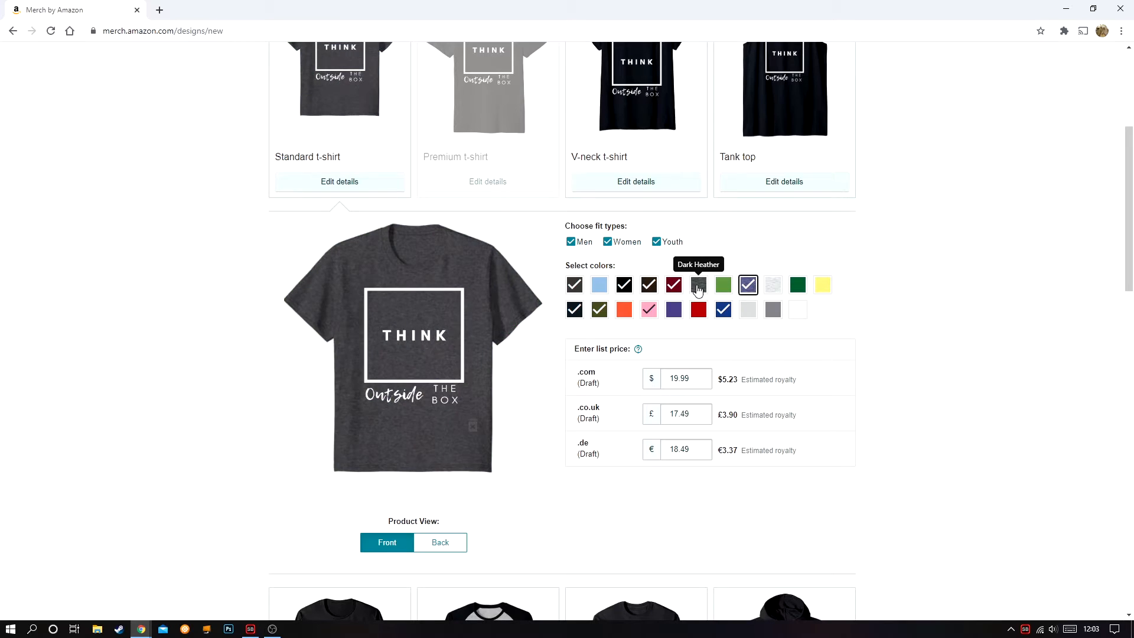
# - Add red to the Standard t-shirt's colors, trying dark green as well and deselecting it again
pyautogui.click(799, 290)
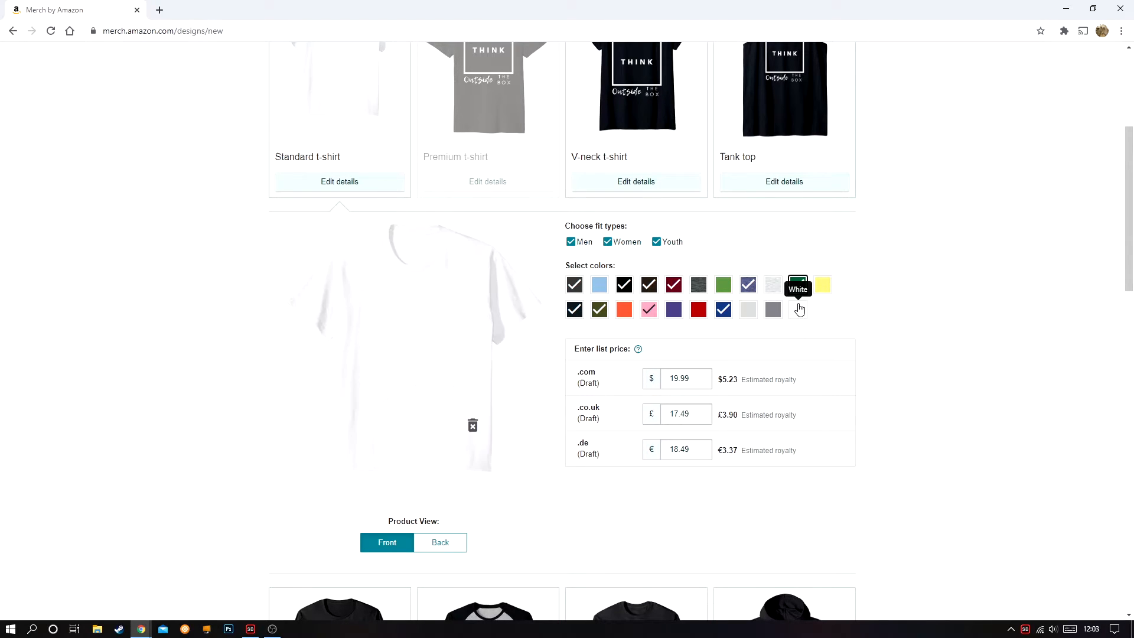
pyautogui.click(699, 313)
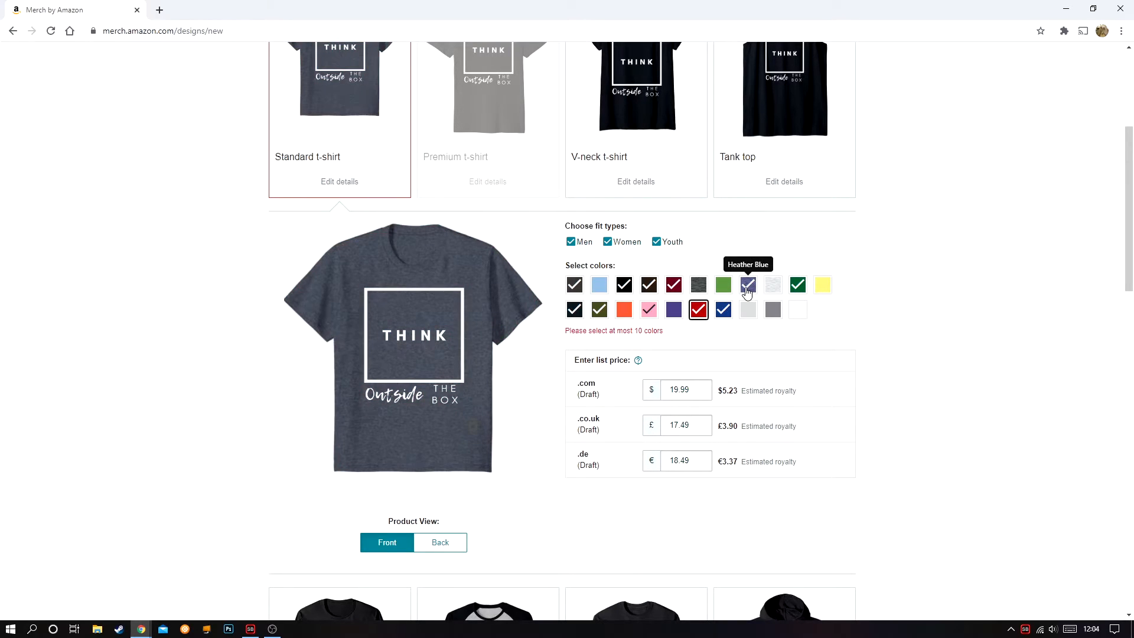
pyautogui.click(800, 291)
pyautogui.click(801, 291)
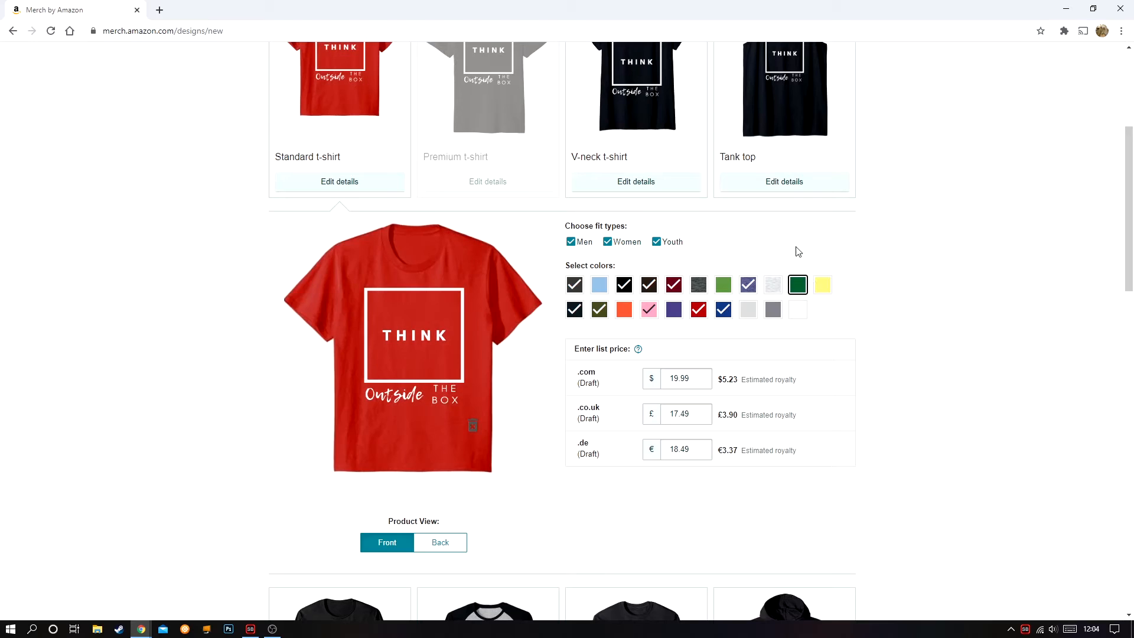
# - Show the Standard t-shirt preview in black, keeping Black among the selected colors
pyautogui.scroll(-2, 437, 289)
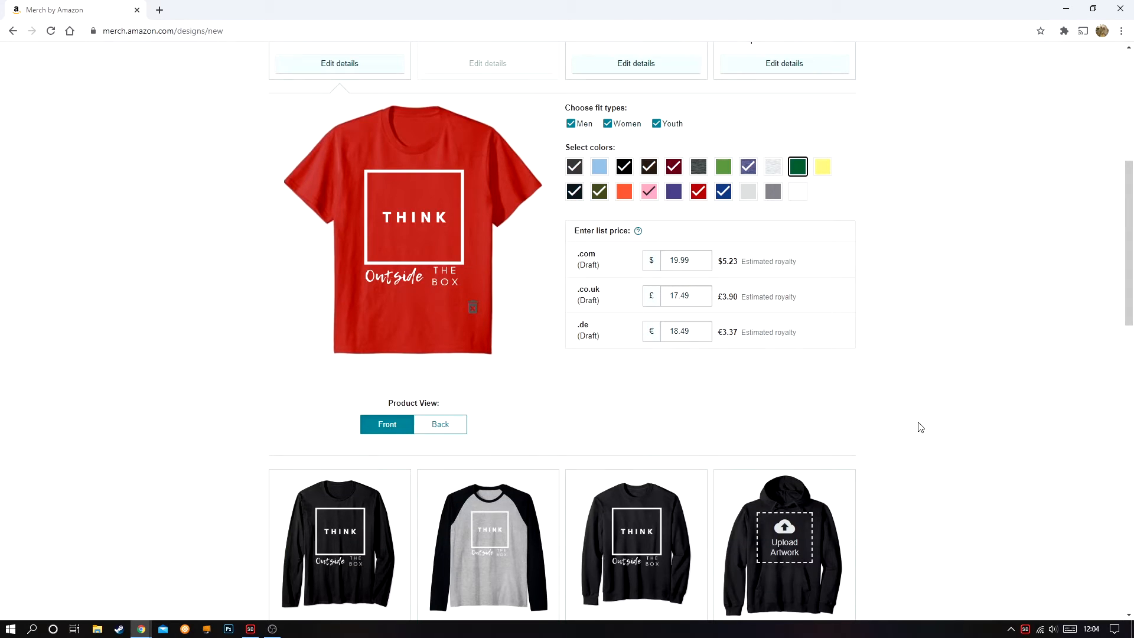
pyautogui.scroll(2, 501, 341)
pyautogui.click(632, 293)
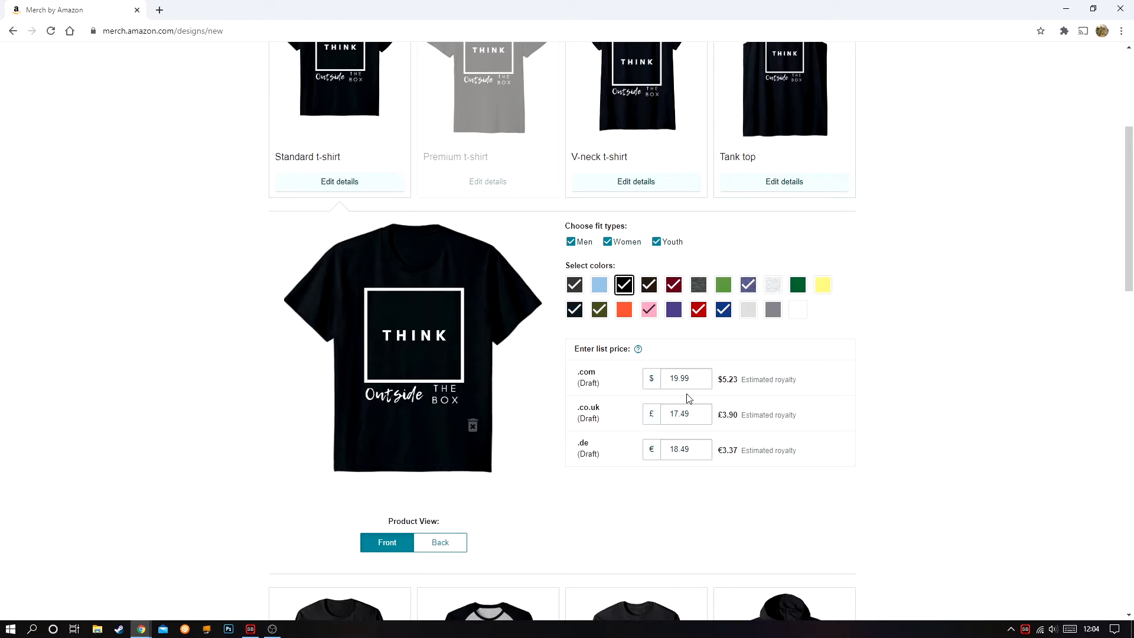
# - Set the Standard t-shirt's .com list price to $14.99
pyautogui.scroll(-1, 686, 402)
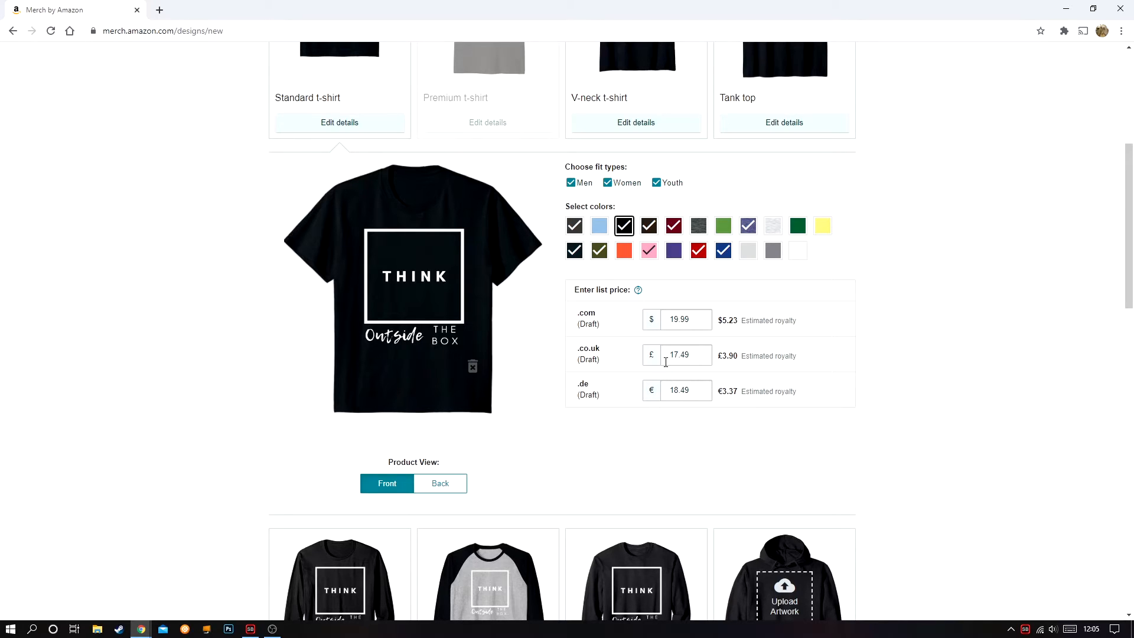
pyautogui.click(700, 356)
pyautogui.moveTo(721, 320); pyautogui.dragTo(743, 323)
pyautogui.click(654, 332)
pyautogui.write('4')
pyautogui.write('3')
# - Review the Standard t-shirt's list prices, product view and the remaining products down to the Product details form
pyautogui.scroll(-3, 567, 258)
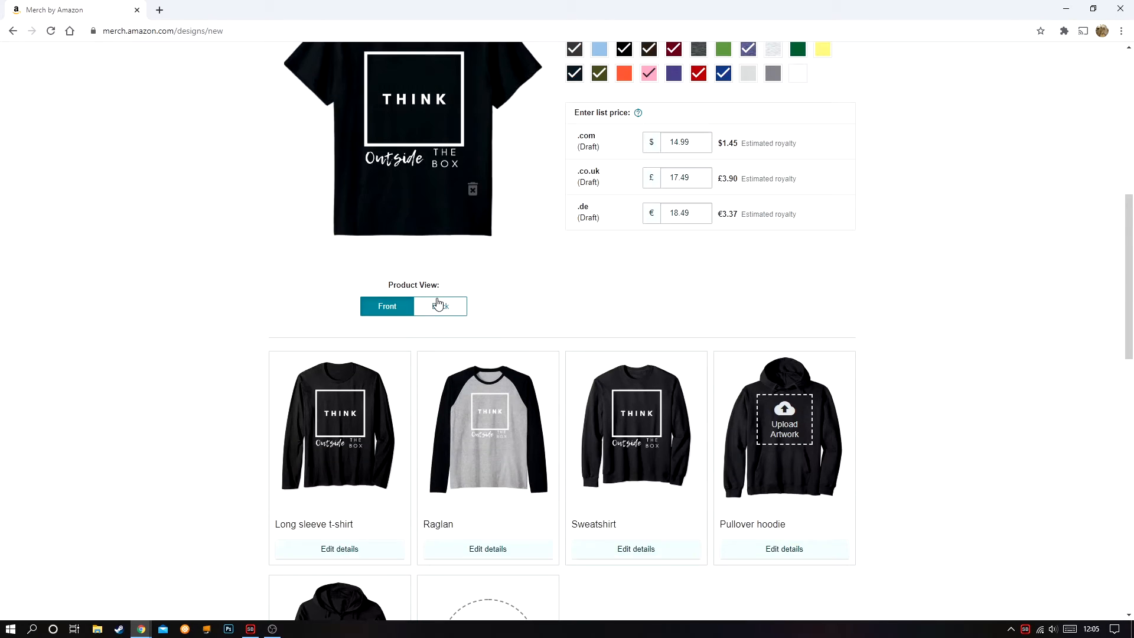
pyautogui.scroll(3, 448, 368)
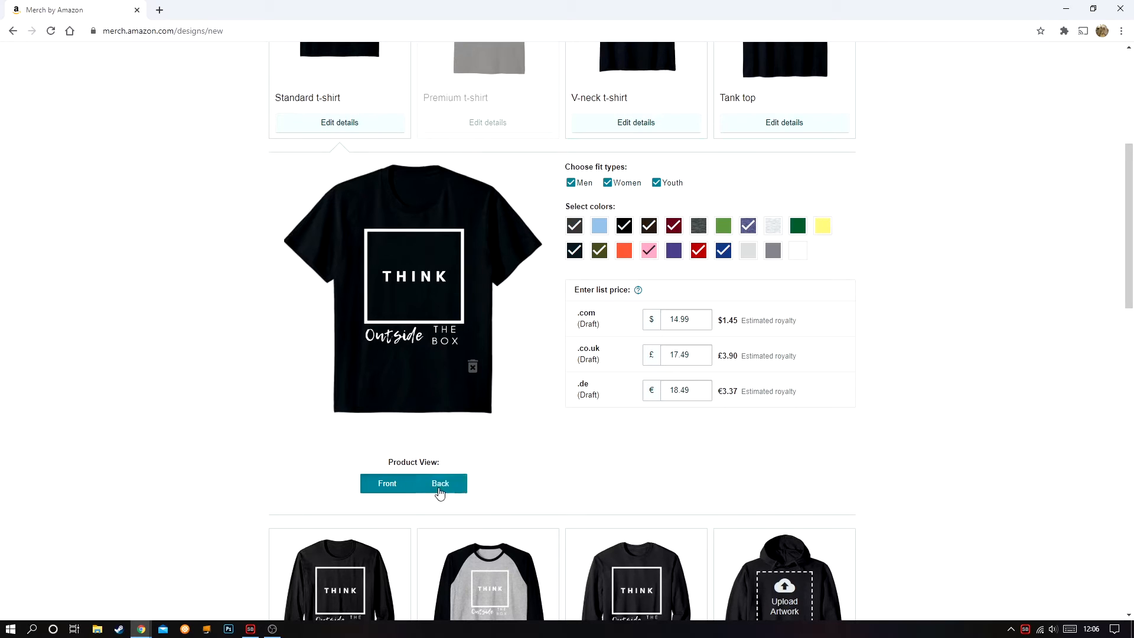
pyautogui.scroll(-5, 378, 319)
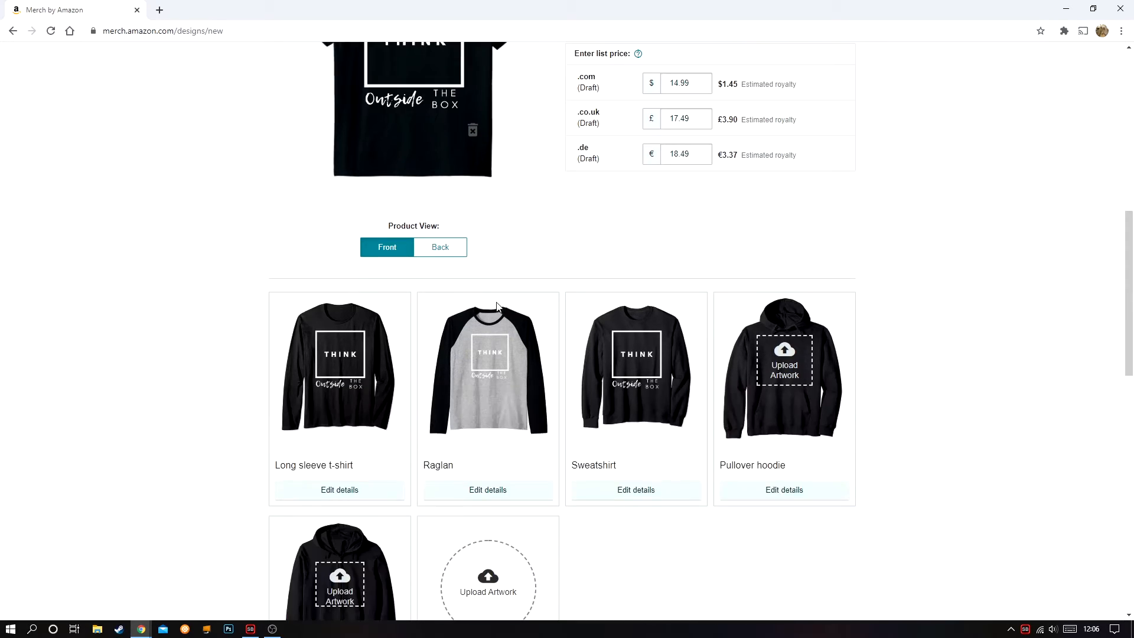
pyautogui.scroll(-3, 481, 219)
pyautogui.scroll(-3, 480, 218)
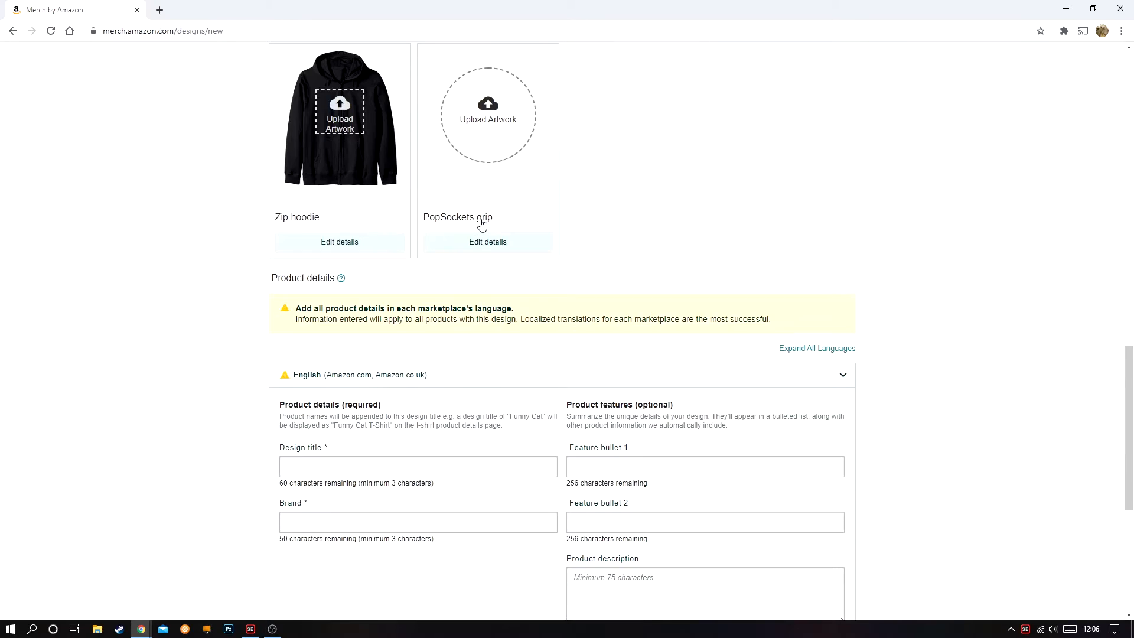
pyautogui.scroll(-2, 481, 219)
pyautogui.scroll(2, 356, 358)
pyautogui.scroll(-3, 534, 375)
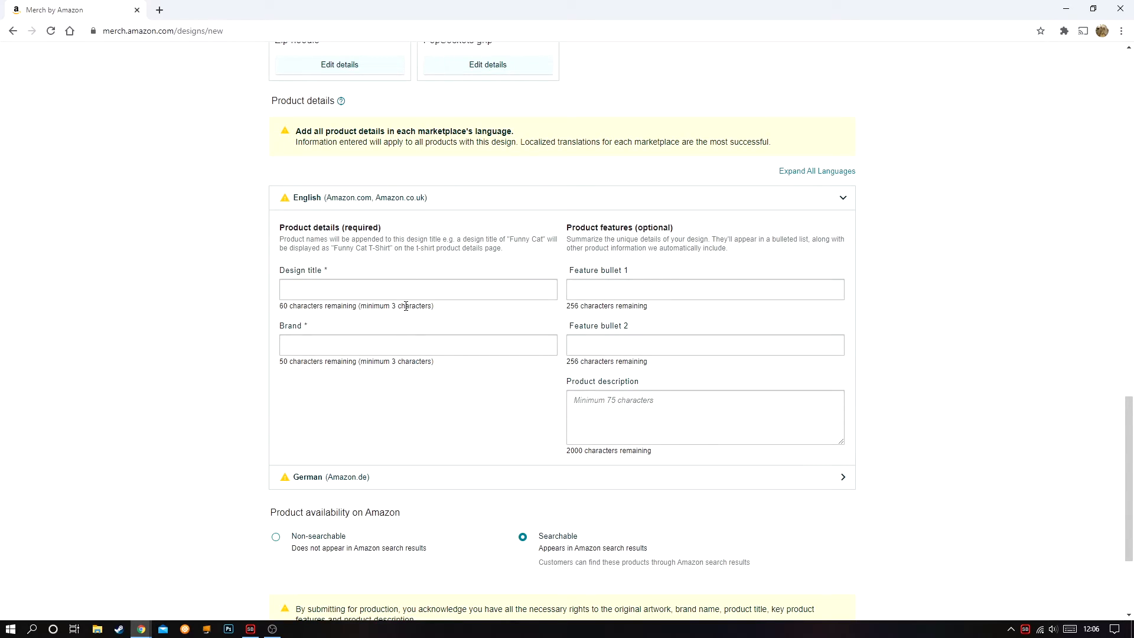
# - Enter "Think Outside The Box" as the English design title in the product details
pyautogui.click(405, 351)
pyautogui.click(616, 281)
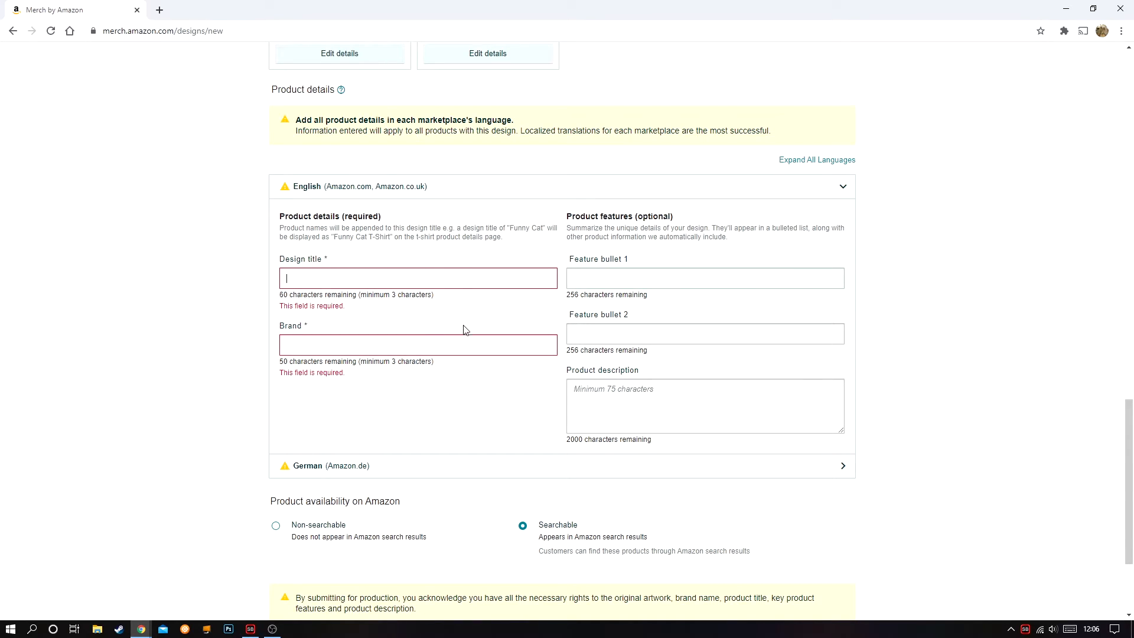
pyautogui.scroll(14, 466, 331)
pyautogui.scroll(-11, 468, 331)
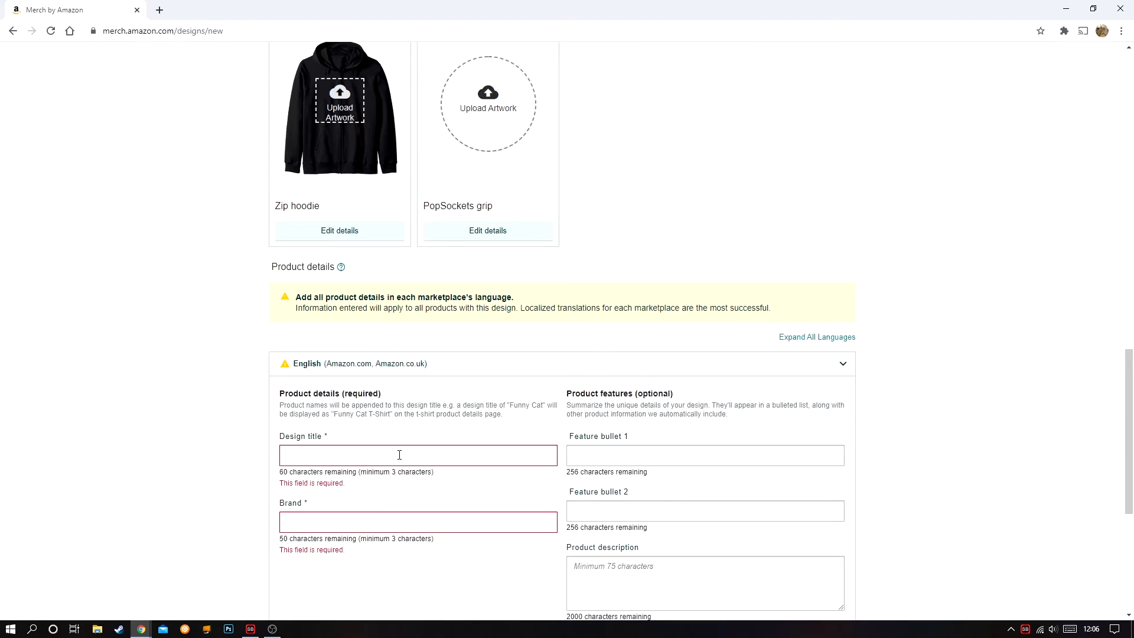
pyautogui.write('Think Outside The Box')
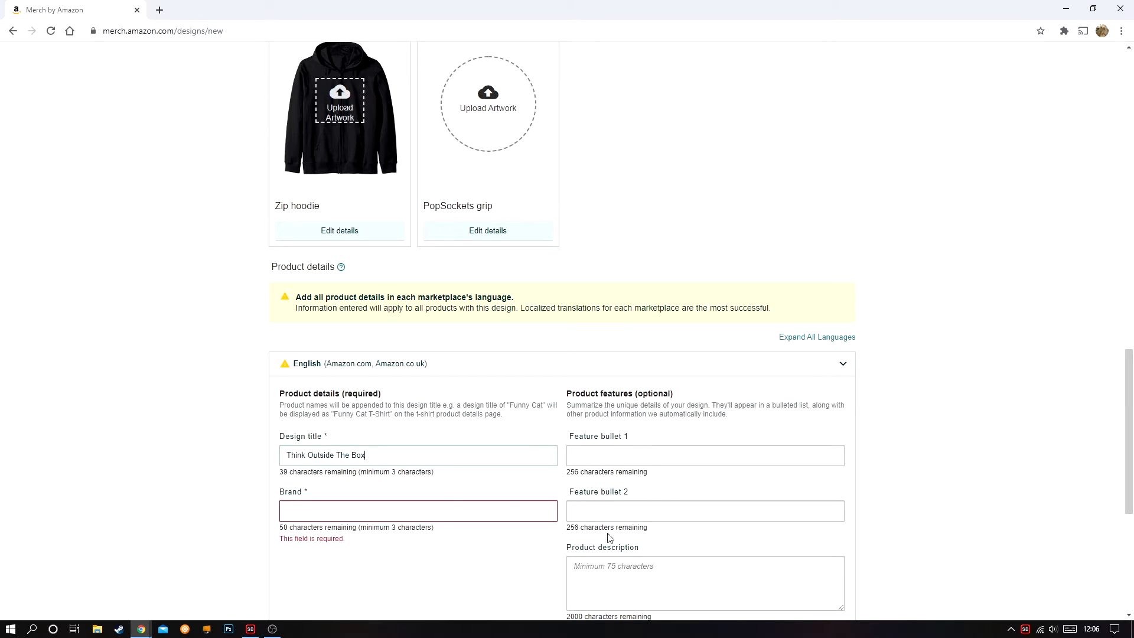
# - Copy the design title "Think Outside The Box" into the Brand field
pyautogui.scroll(-2, 567, 423)
pyautogui.moveTo(365, 337); pyautogui.dragTo(272, 338)
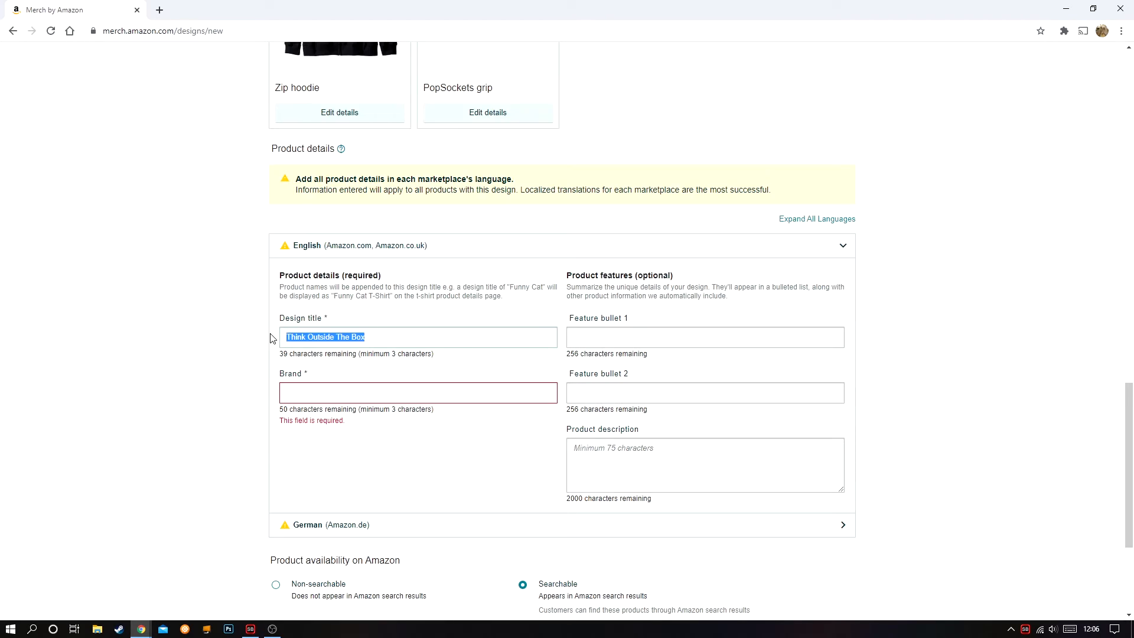
pyautogui.rightClick(298, 343)
pyautogui.click(326, 387)
pyautogui.click(326, 388)
pyautogui.rightClick(327, 392)
pyautogui.click(355, 482)
# - Paste "Think Outside The Box" into Feature bullet 1 and the product description
pyautogui.rightClick(602, 338)
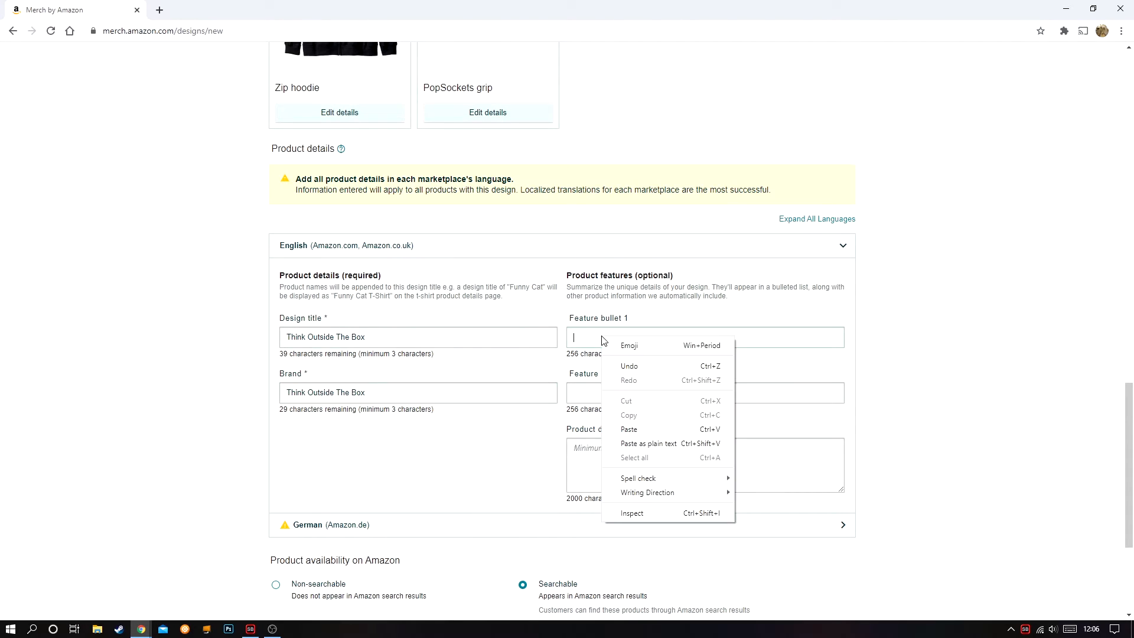
pyautogui.click(629, 429)
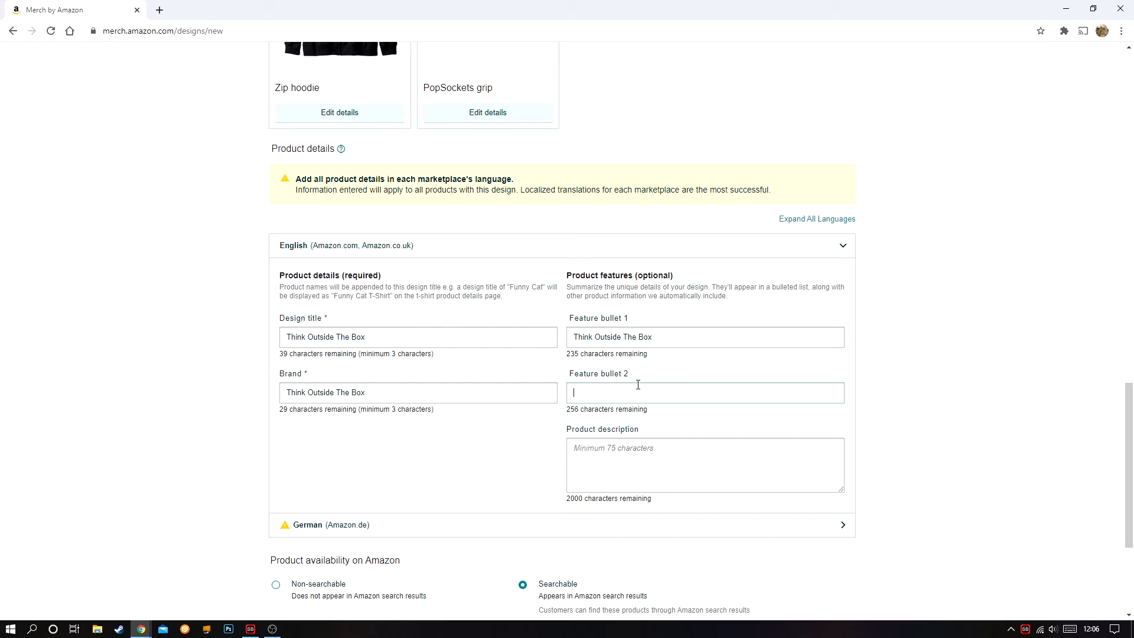
pyautogui.rightClick(596, 451)
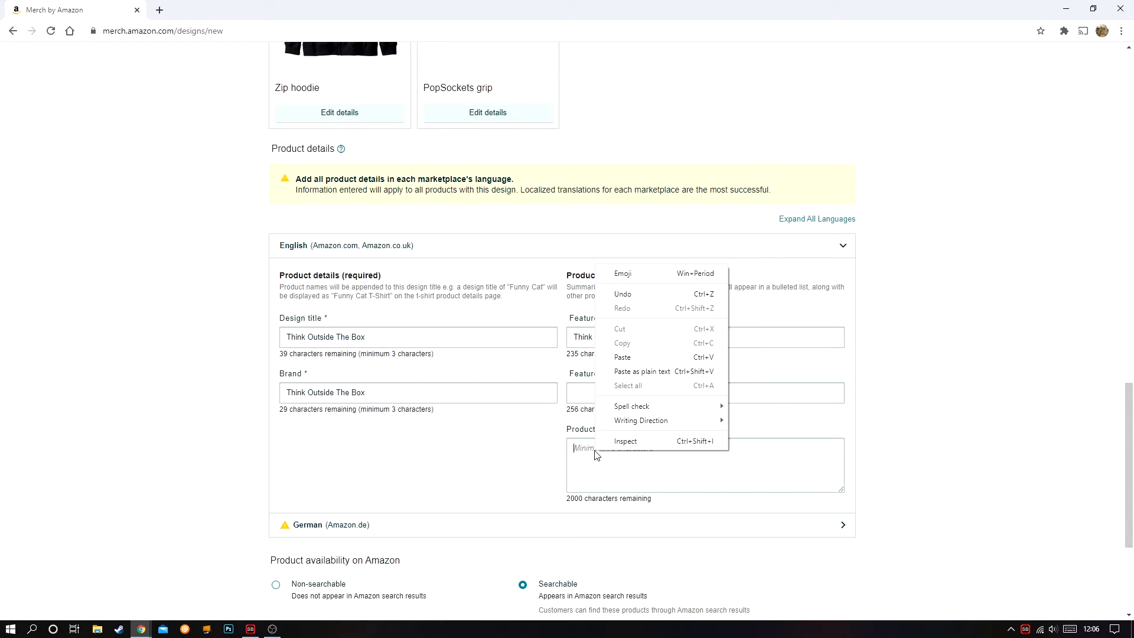
pyautogui.click(623, 358)
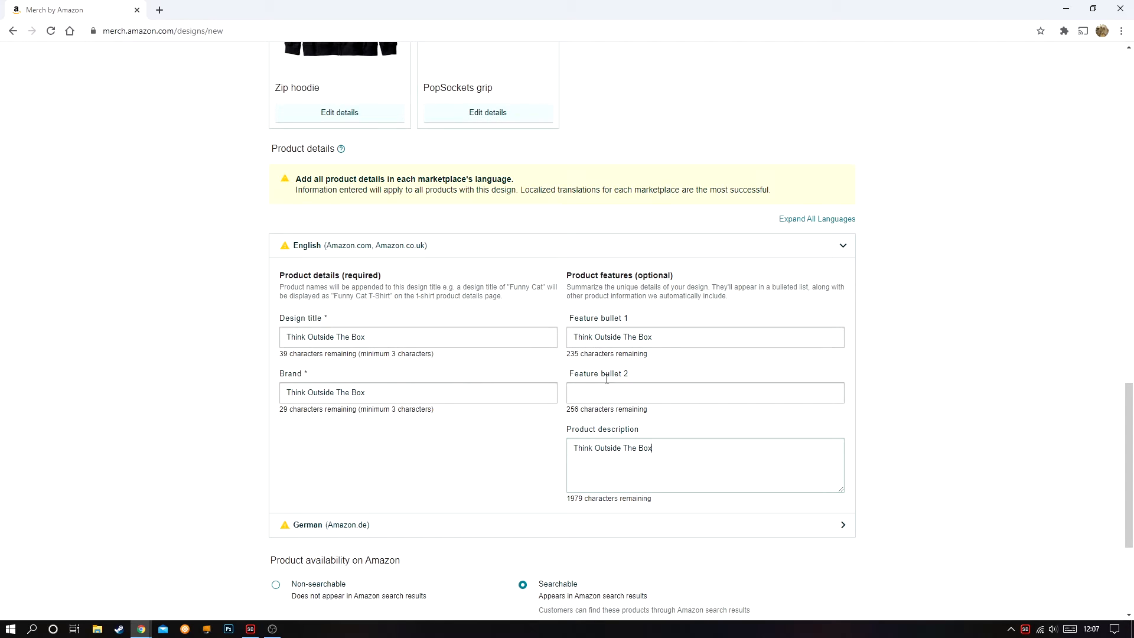
# - Review the Standard t-shirt's settings, the other products, and the language, availability and publishing sections of the form
pyautogui.scroll(15, 606, 351)
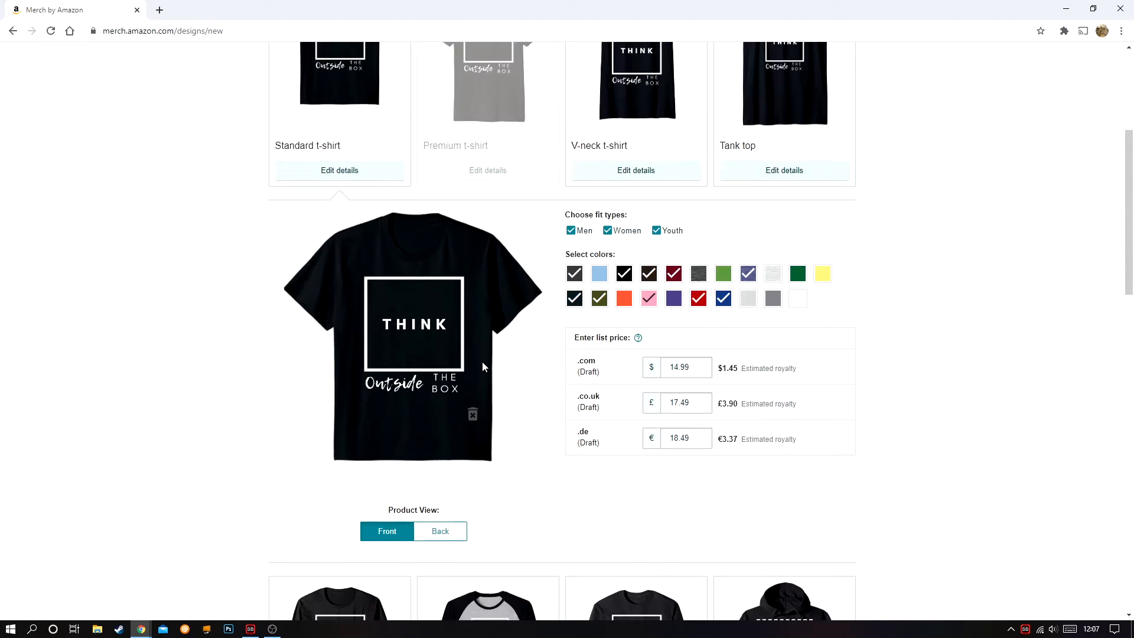
pyautogui.scroll(1, 483, 363)
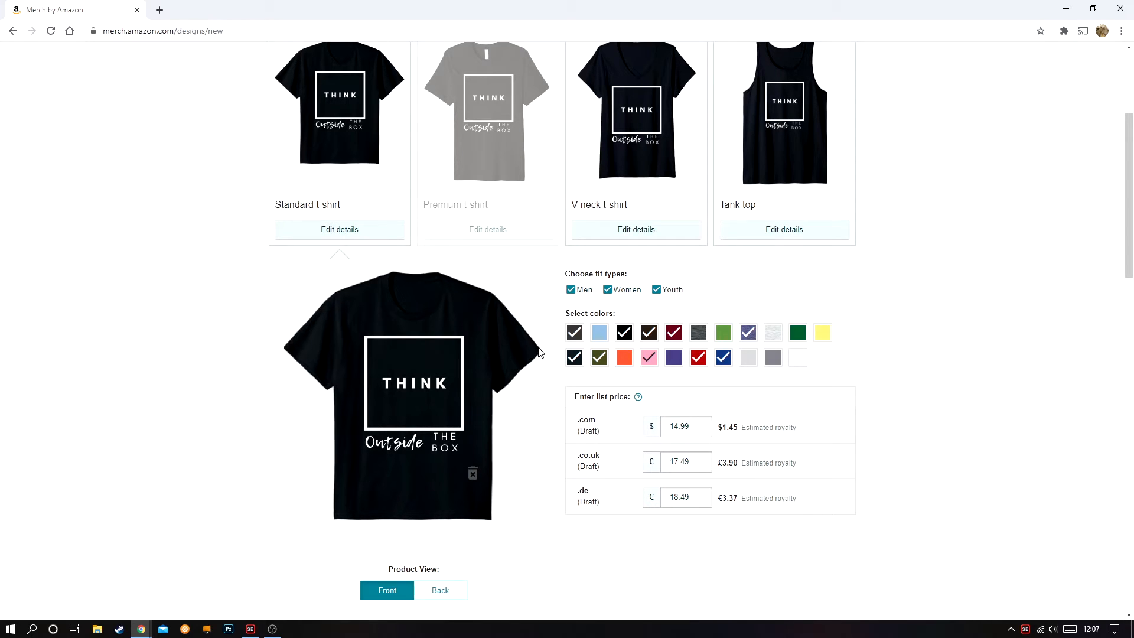
pyautogui.scroll(-10, 532, 331)
pyautogui.scroll(-5, 526, 243)
pyautogui.scroll(-5, 526, 238)
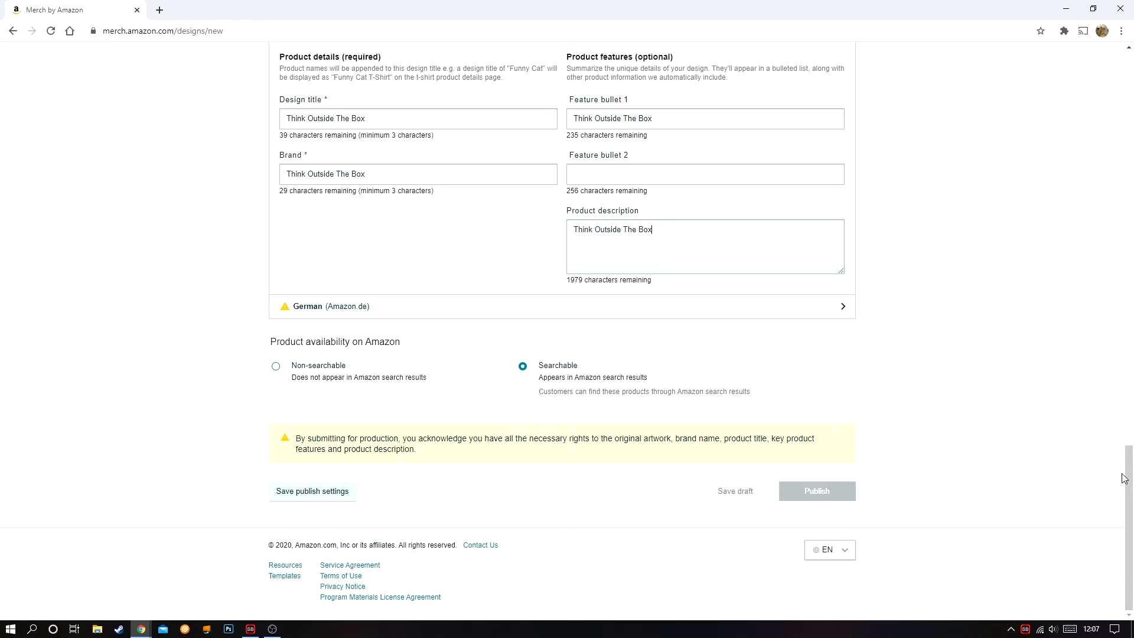
pyautogui.moveTo(1129, 482)
pyautogui.mouseDown()
pyautogui.moveTo(1129, 456)
pyautogui.moveTo(1126, 484)
pyautogui.mouseUp()
pyautogui.scroll(5, 494, 359)
pyautogui.scroll(5, 495, 359)
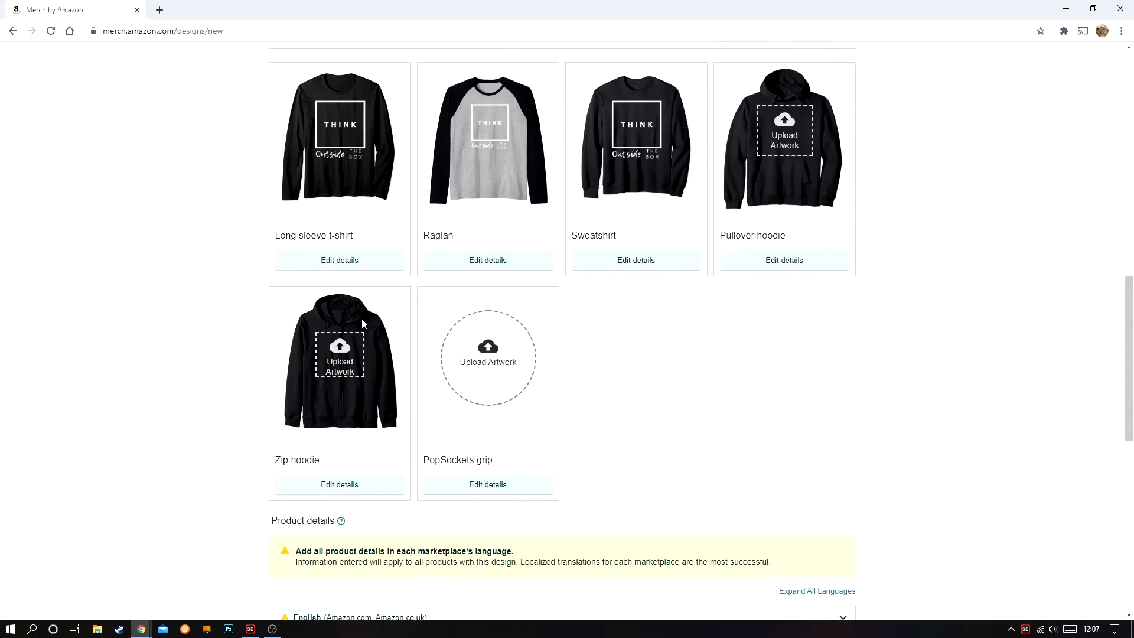
pyautogui.scroll(-9, 741, 418)
# - Deselect all products and marketplaces, then select only the Standard t-shirt on .com for publishing
pyautogui.moveTo(1129, 541); pyautogui.dragTo(1101, 134)
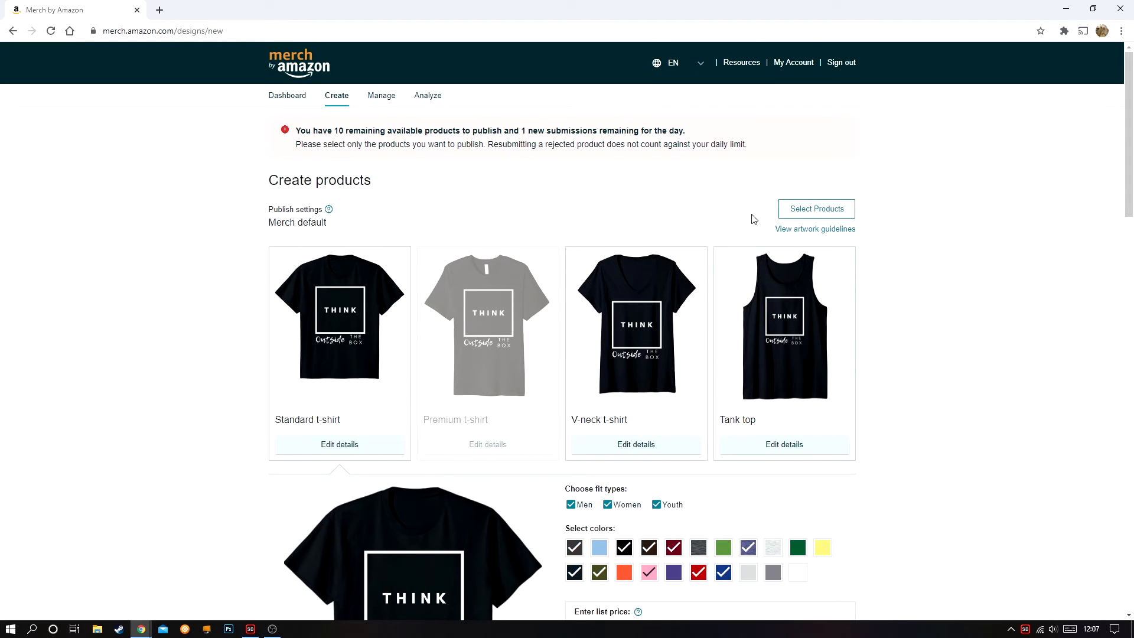
pyautogui.click(794, 210)
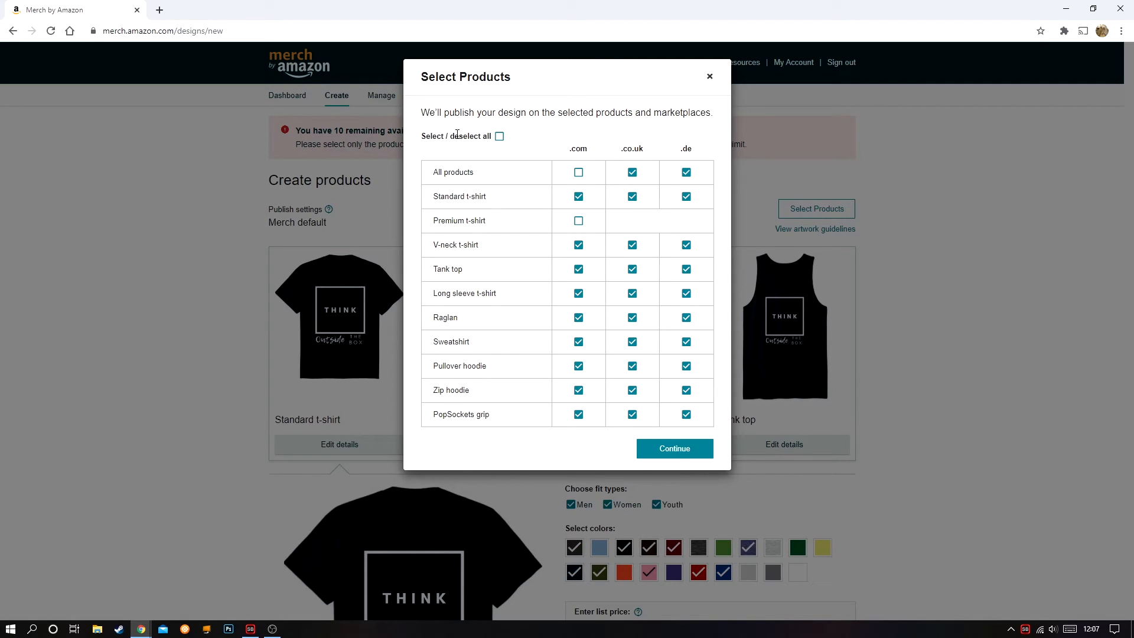
pyautogui.doubleClick(500, 137)
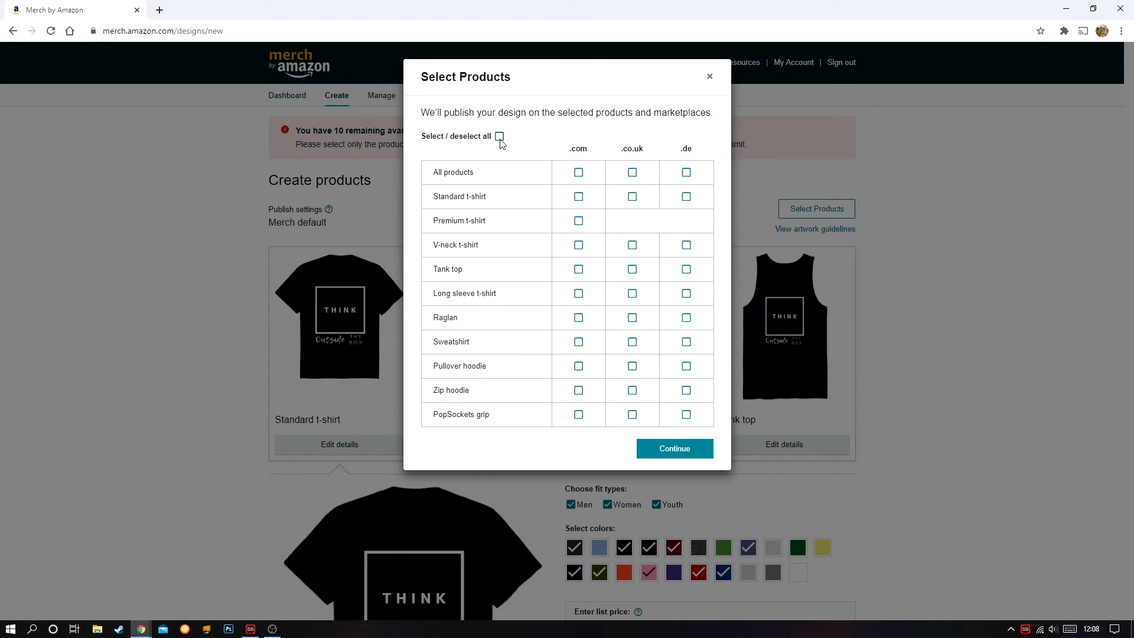
pyautogui.click(578, 197)
pyautogui.click(655, 450)
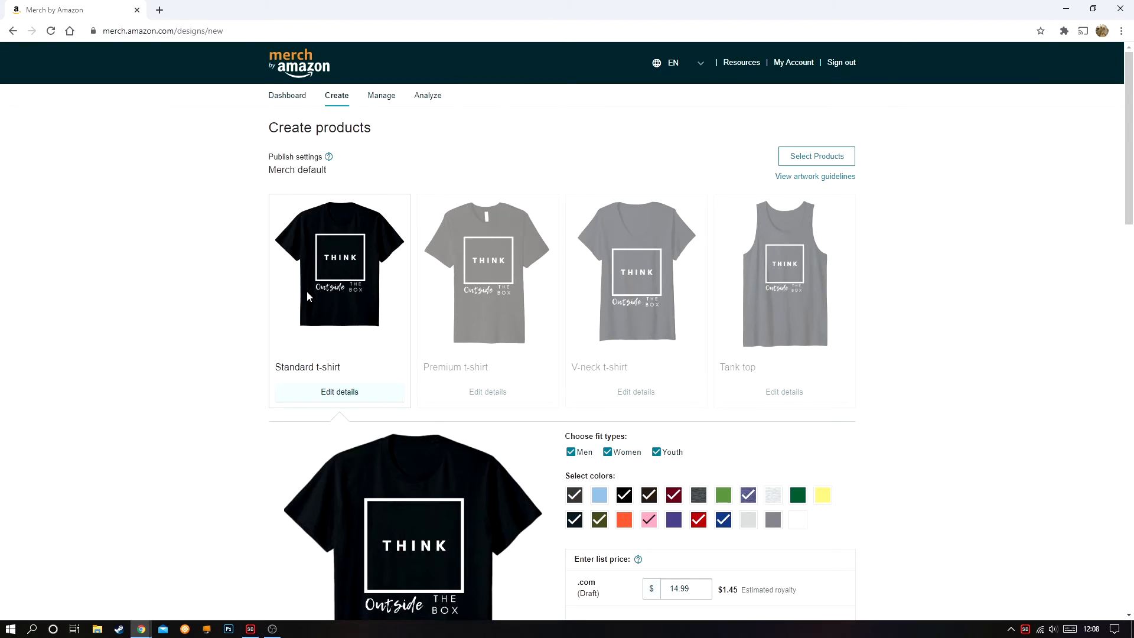
# - Try to extend the product description with a second line beginning "Classic design using White fashionable"
pyautogui.scroll(-4, 830, 288)
pyautogui.scroll(-7, 980, 299)
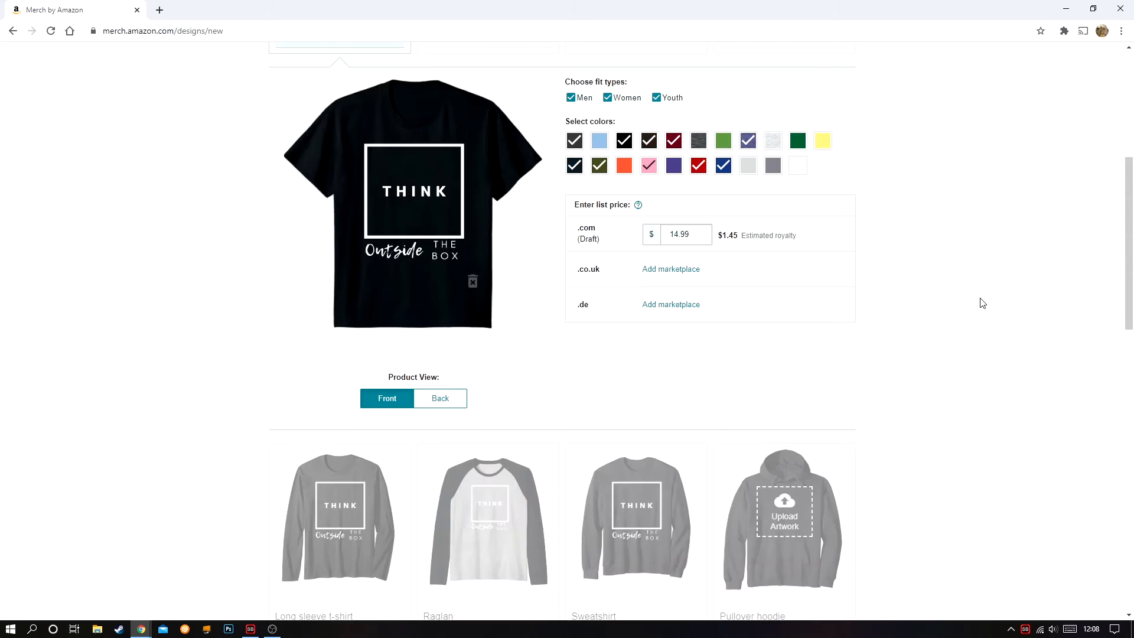
pyautogui.scroll(-12, 438, 207)
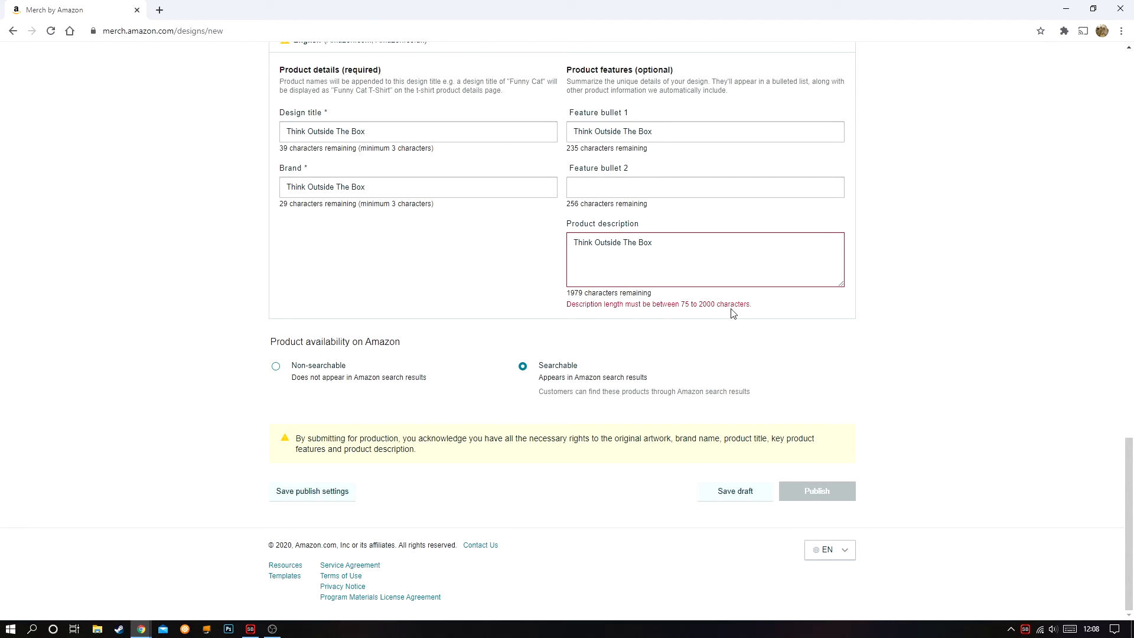
pyautogui.scroll(1, 733, 316)
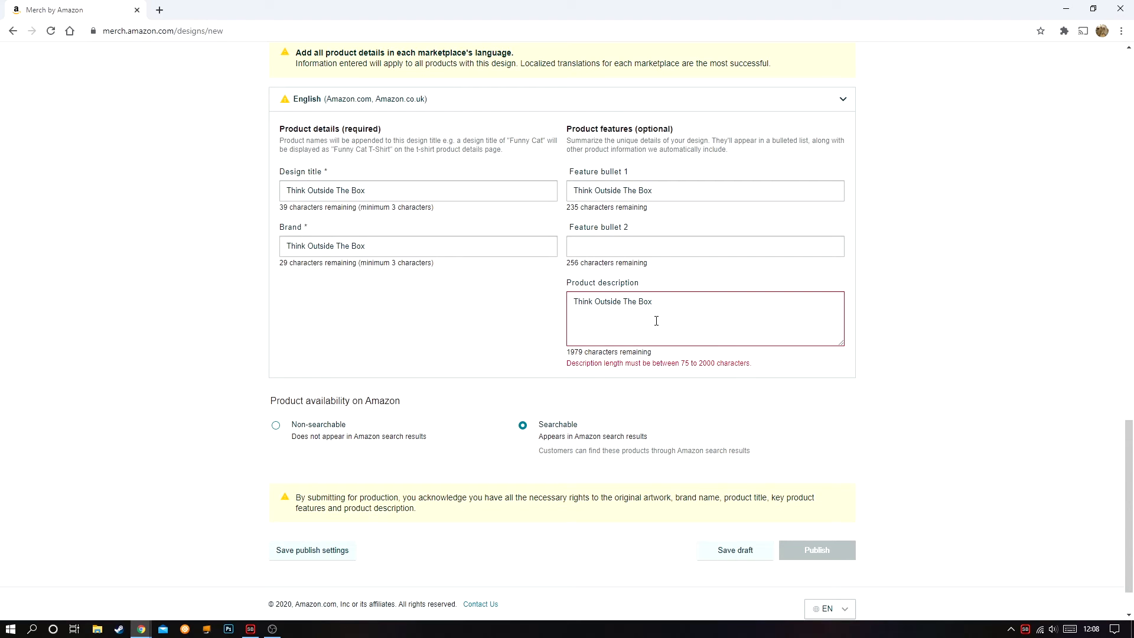
pyautogui.scroll(10, 680, 313)
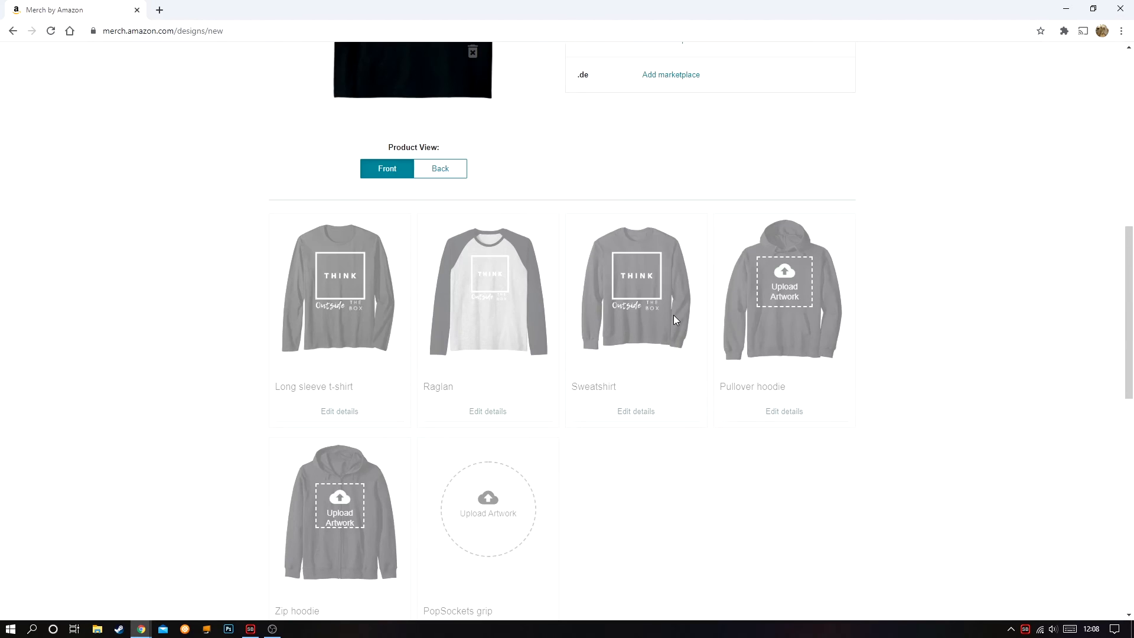
pyautogui.scroll(-10, 676, 319)
pyautogui.click(666, 244)
pyautogui.press('Return')
pyautogui.write('Classic ')
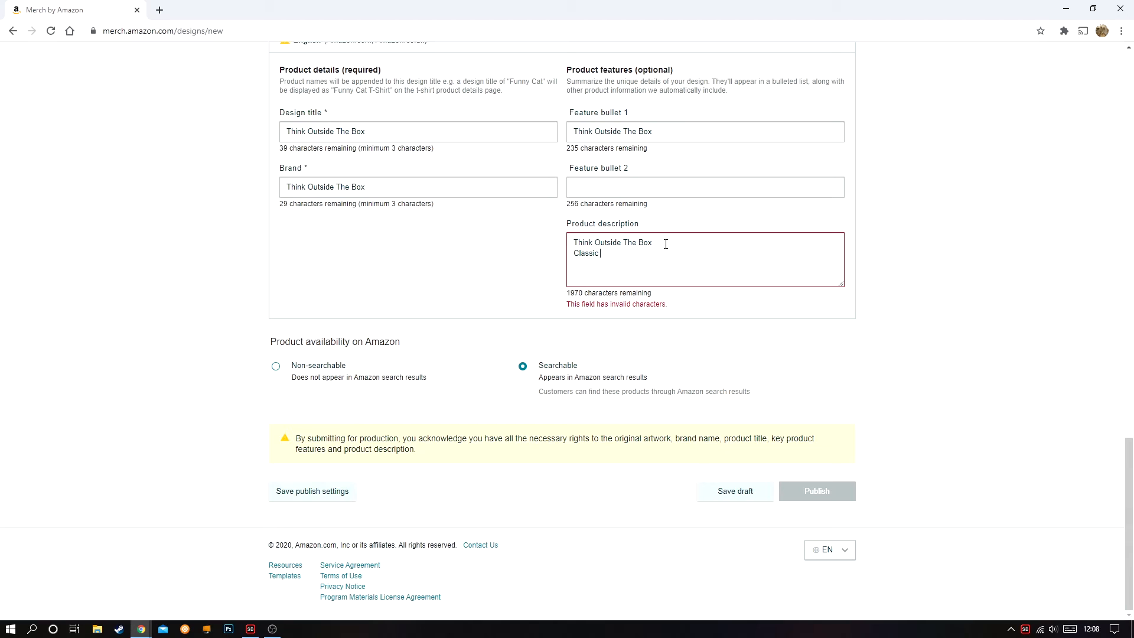
pyautogui.write('design using White fashiona')
pyautogui.scroll(1, 671, 245)
pyautogui.write('bl')
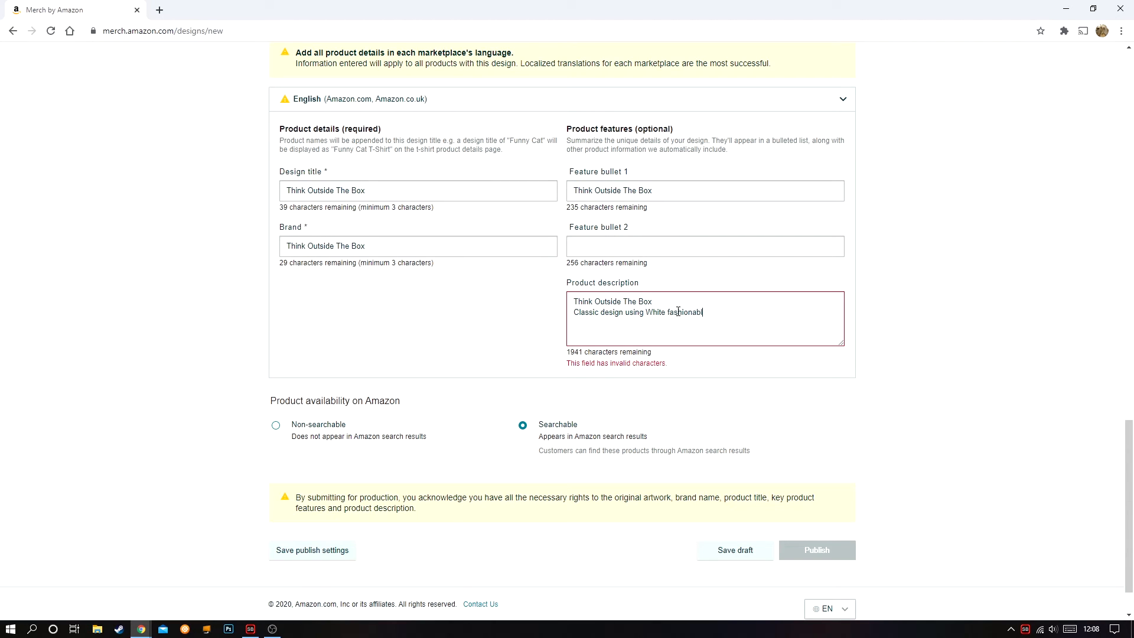
pyautogui.write('e tes')
# - Delete all text from the product description, leaving the optional field empty
pyautogui.click(653, 310)
pyautogui.press('BackSpace')
pyautogui.scroll(-1, 758, 340)
pyautogui.moveTo(653, 243); pyautogui.dragTo(716, 254)
pyautogui.click(580, 243)
pyautogui.press('BackSpace')
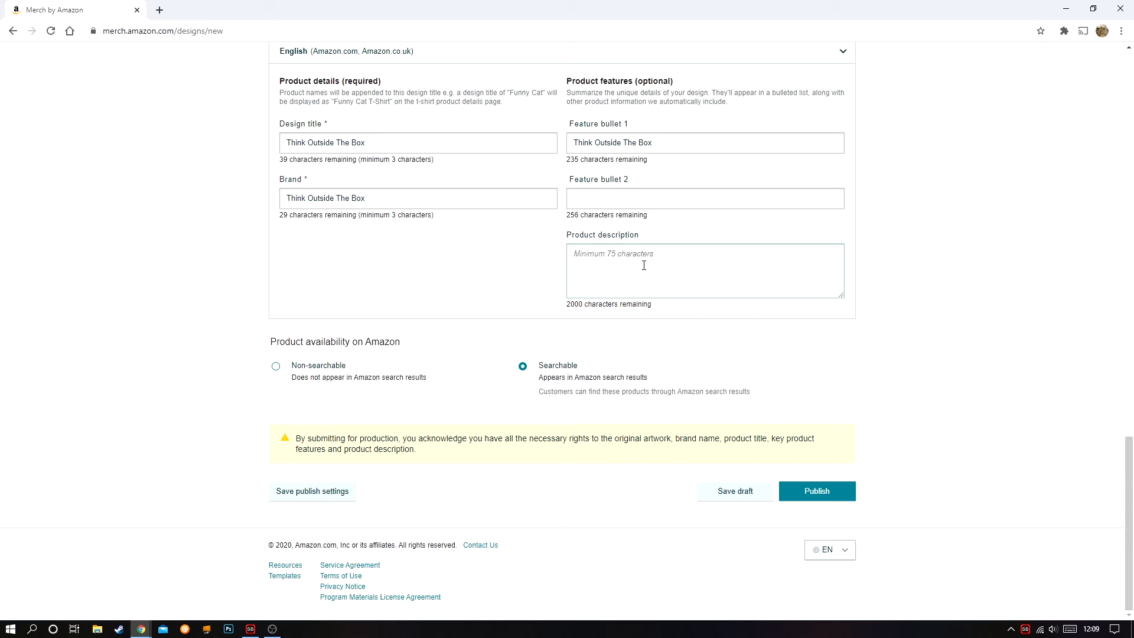
# - Check the whole listing once more, publish the Standard t-shirt, confirm the submission and open the Manage page
pyautogui.scroll(11, 626, 296)
pyautogui.scroll(-6, 648, 398)
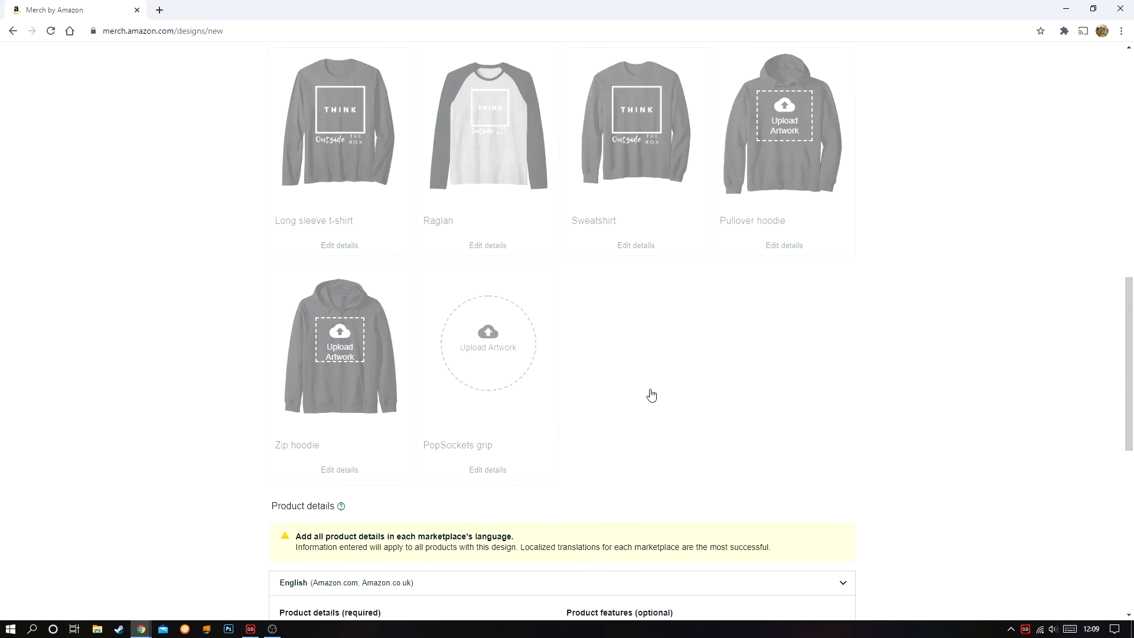
pyautogui.moveTo(1129, 414); pyautogui.dragTo(1114, 112)
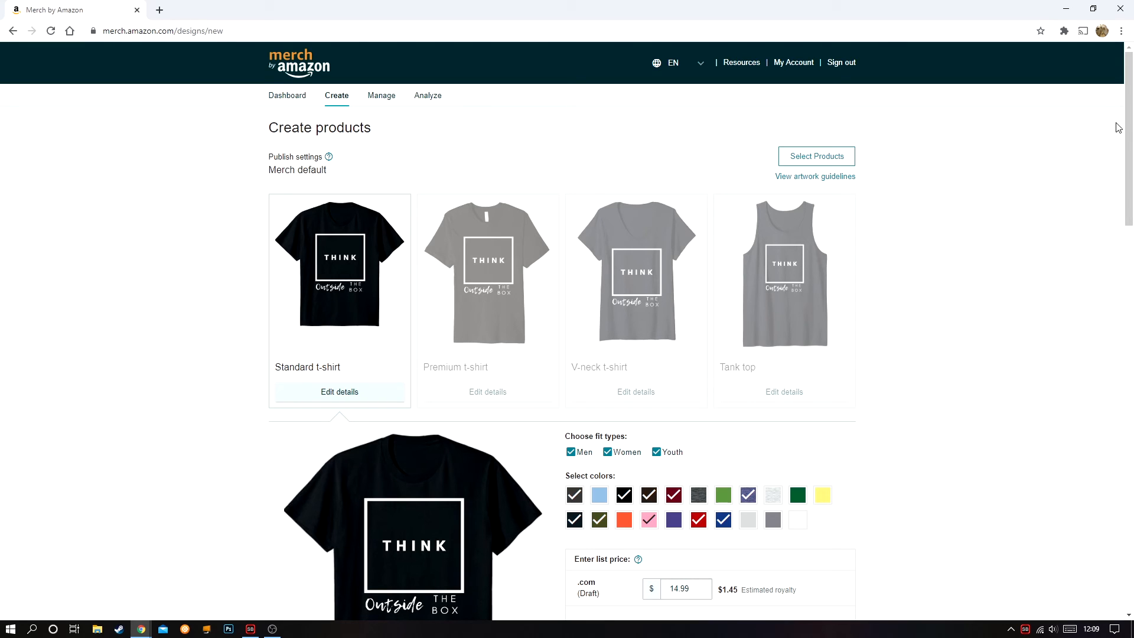
pyautogui.moveTo(1128, 113); pyautogui.dragTo(1132, 537)
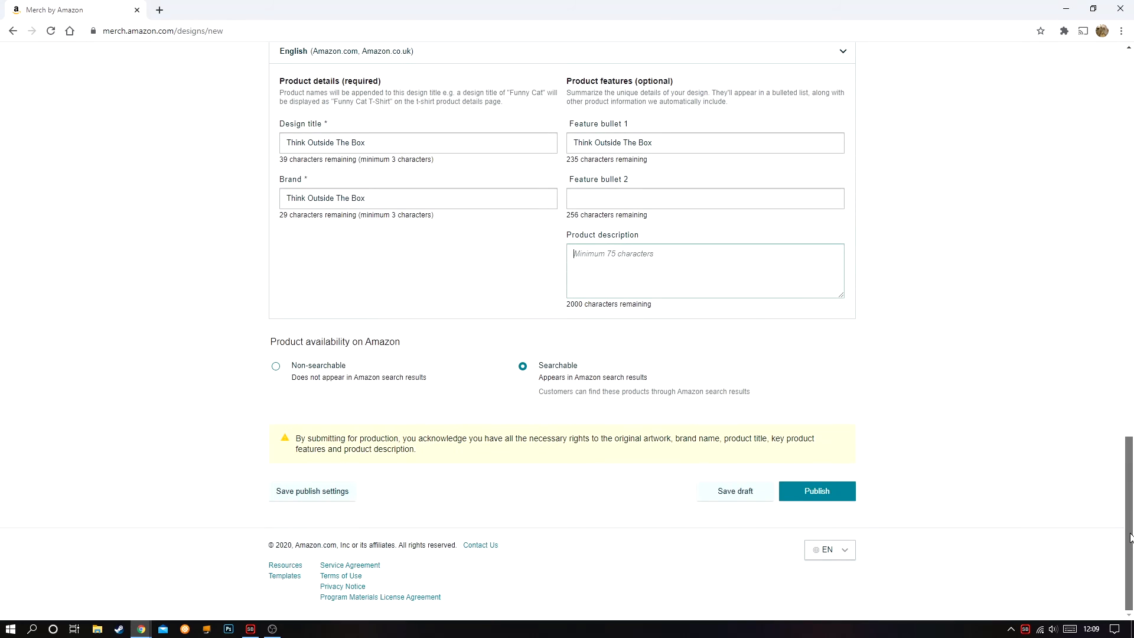
pyautogui.click(818, 501)
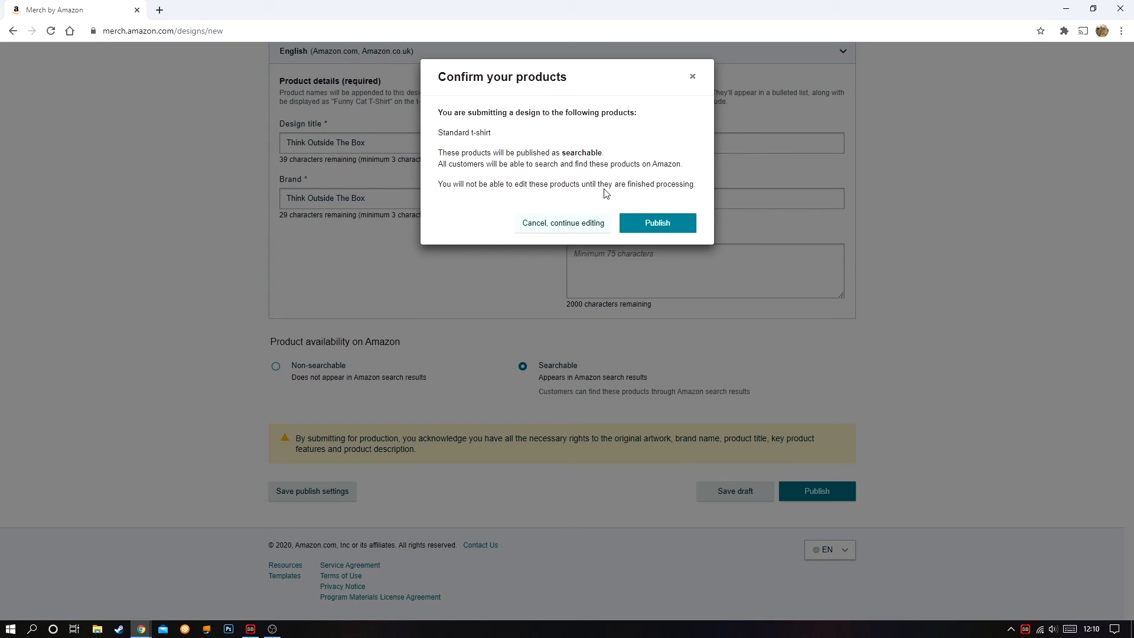
pyautogui.click(643, 224)
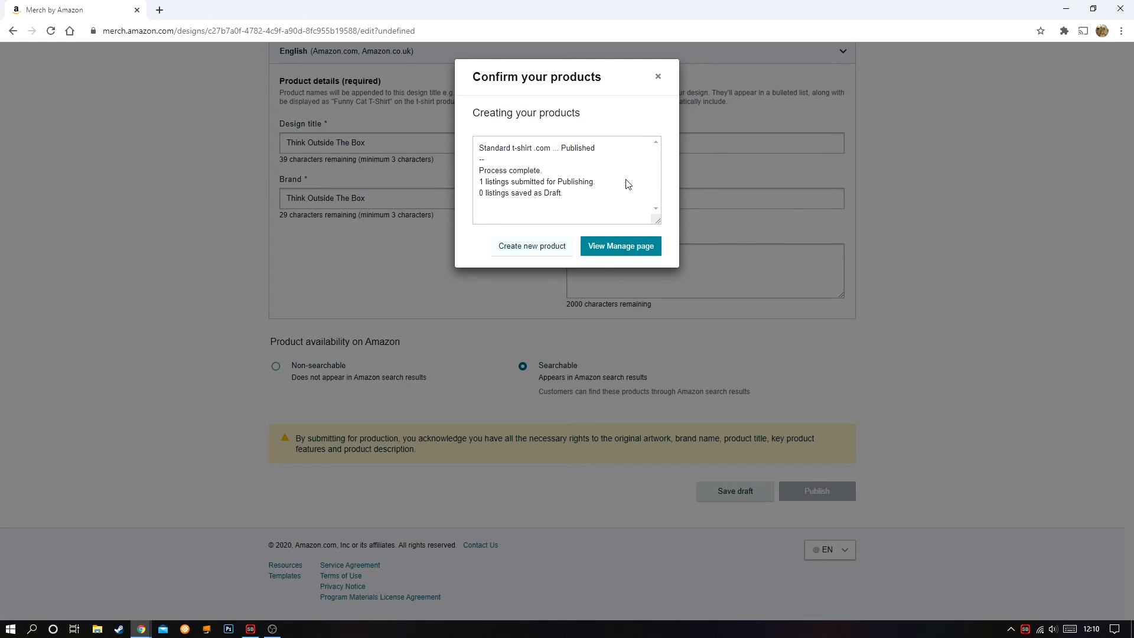
pyautogui.click(635, 252)
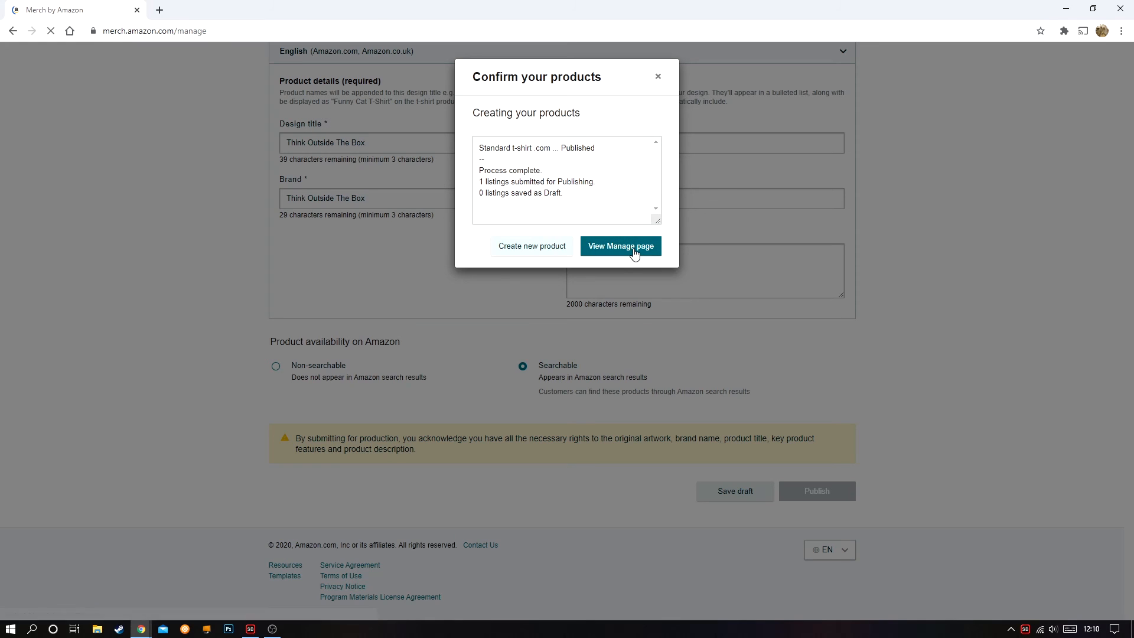